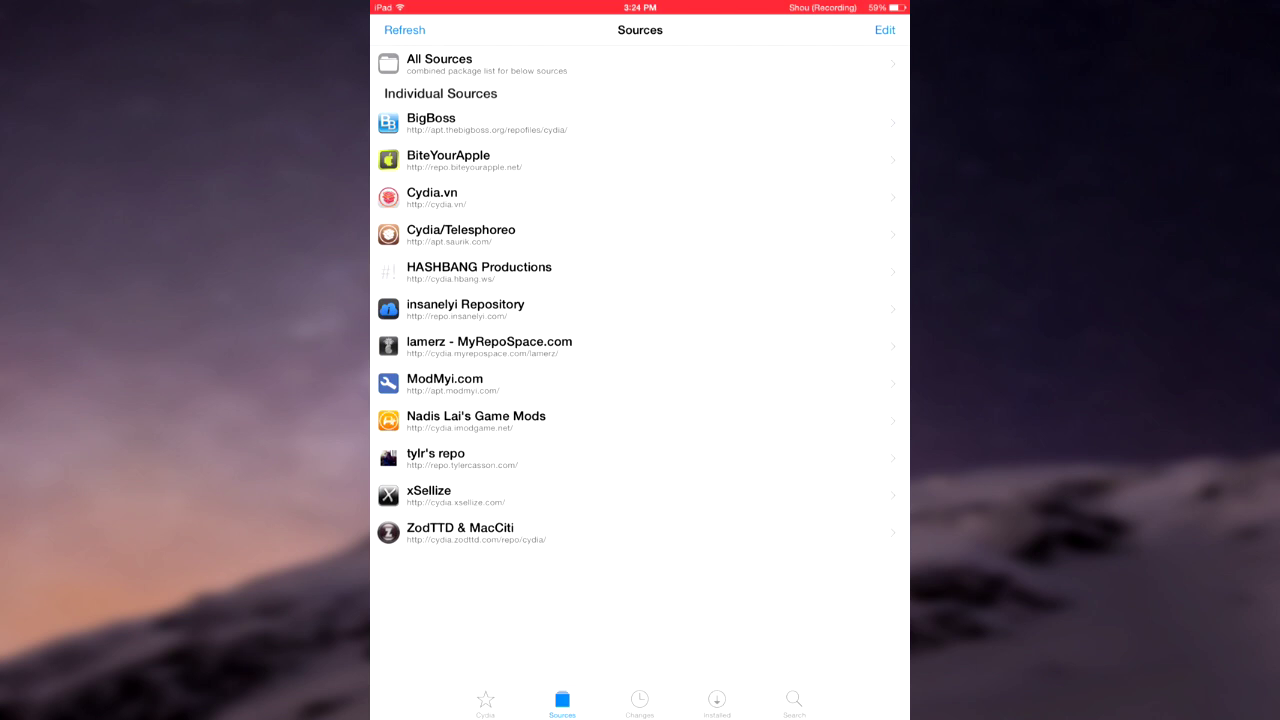
{"action": "left_click", "coordinate": [885, 30]}
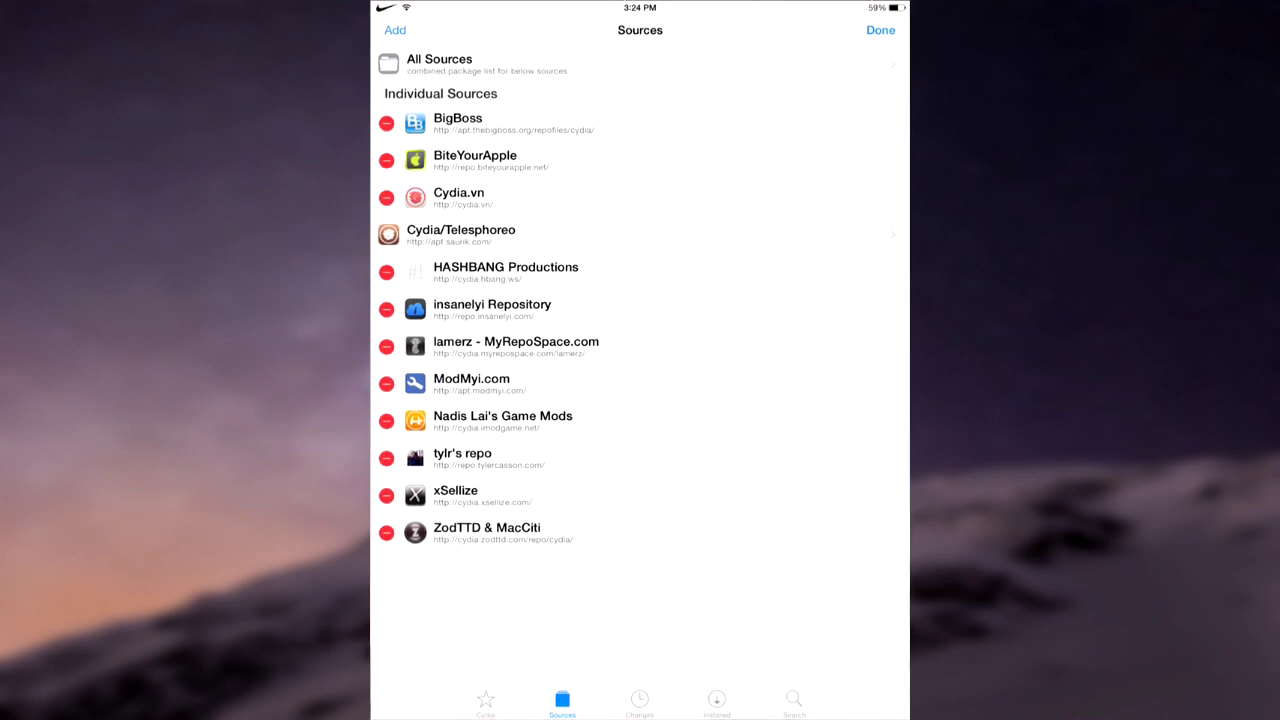
{"action": "left_click", "coordinate": [395, 30]}
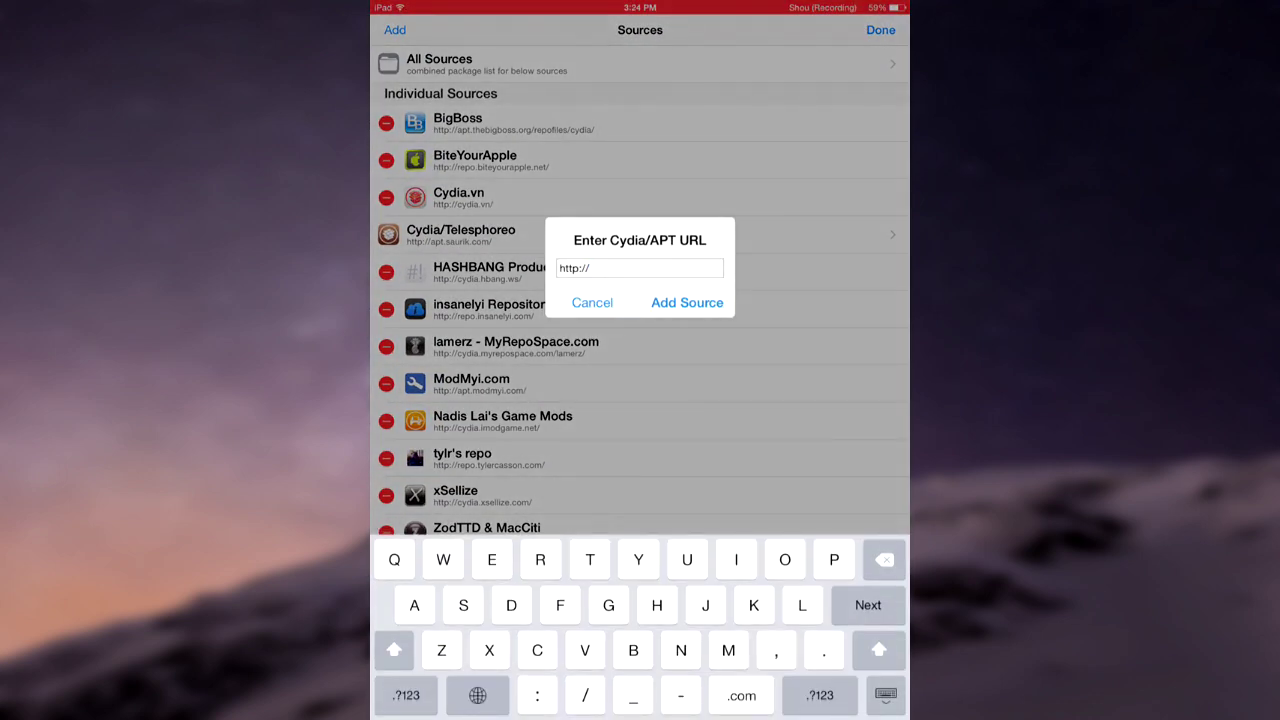
{"action": "type", "text": "c"}
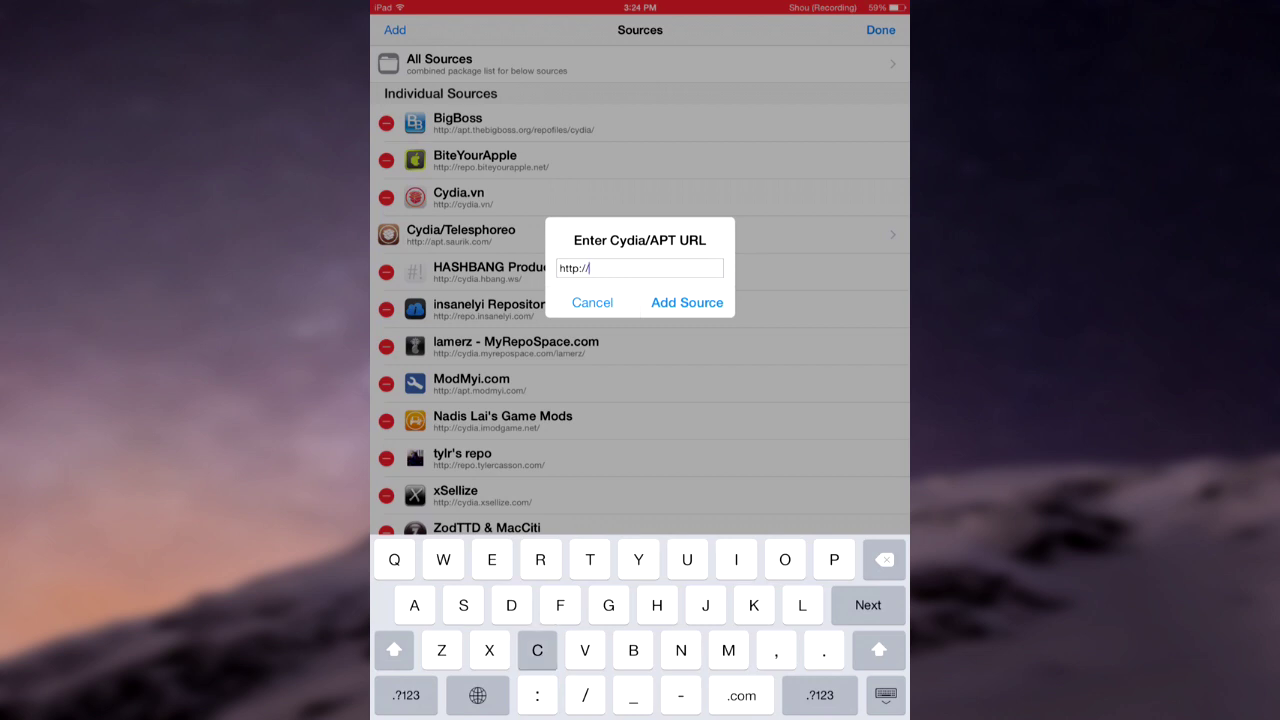
{"action": "type", "text": "ydi"}
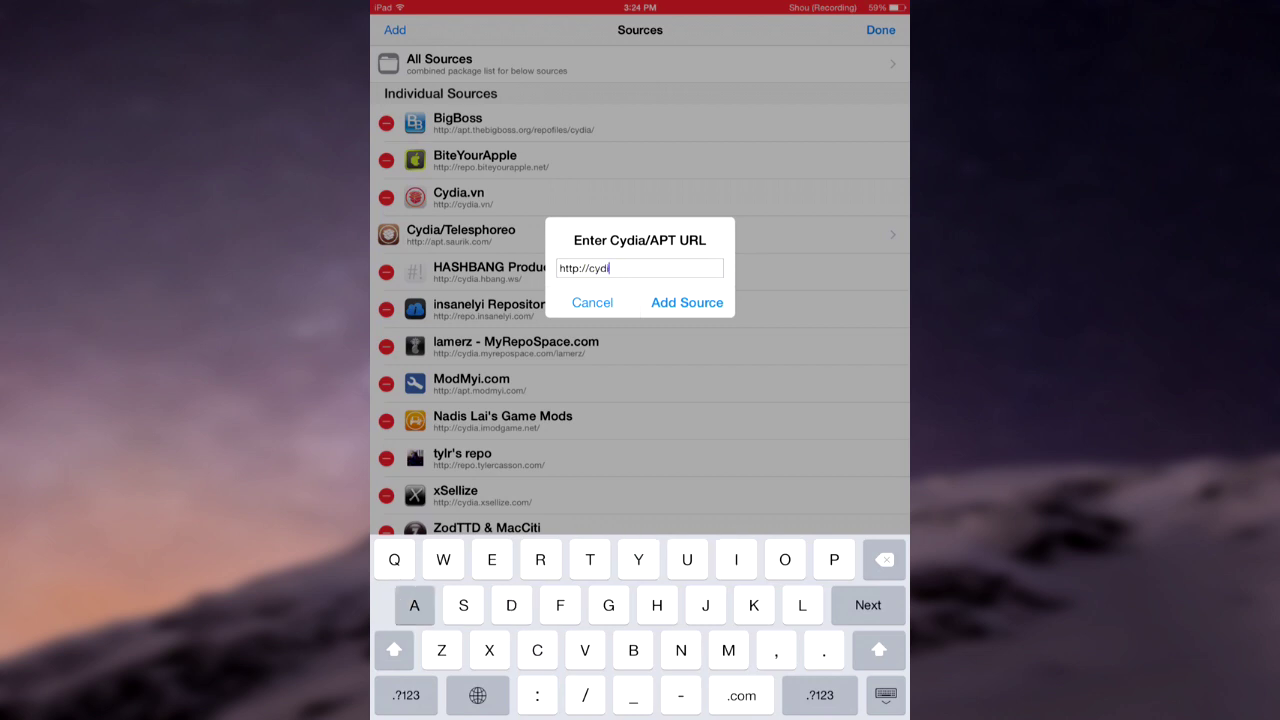
{"action": "type", "text": "a."}
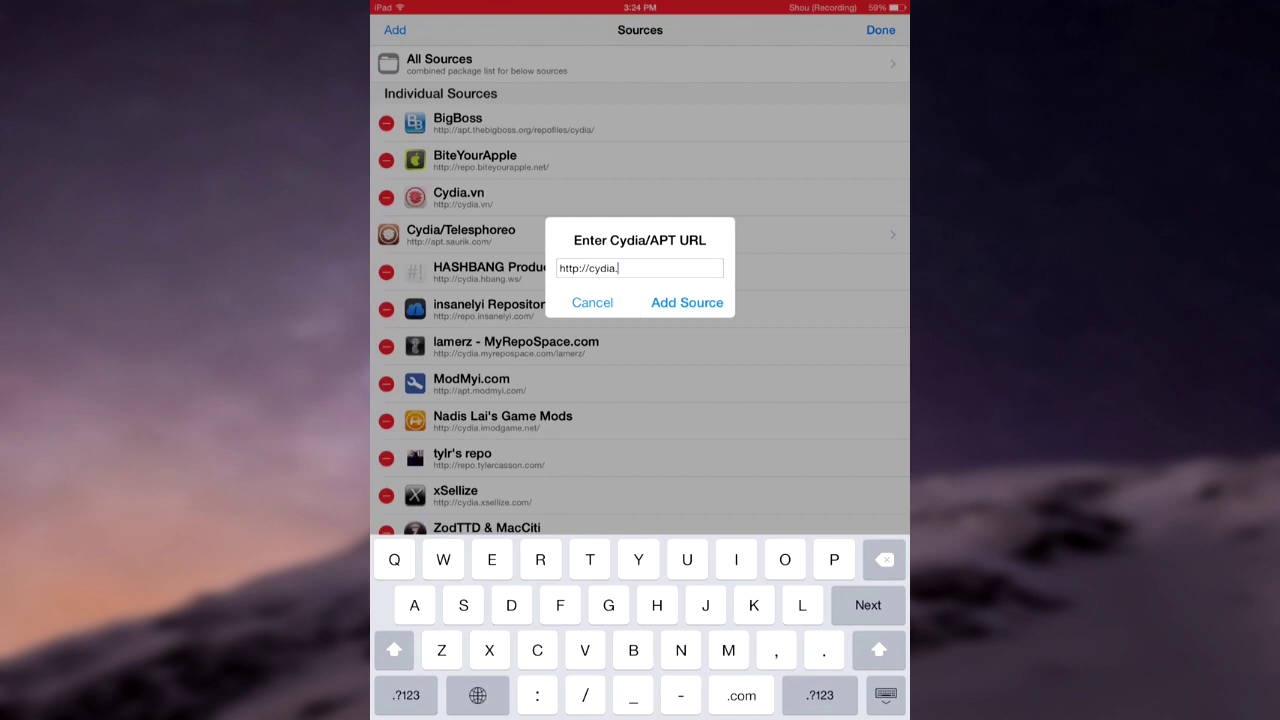
{"action": "type", "text": "i"}
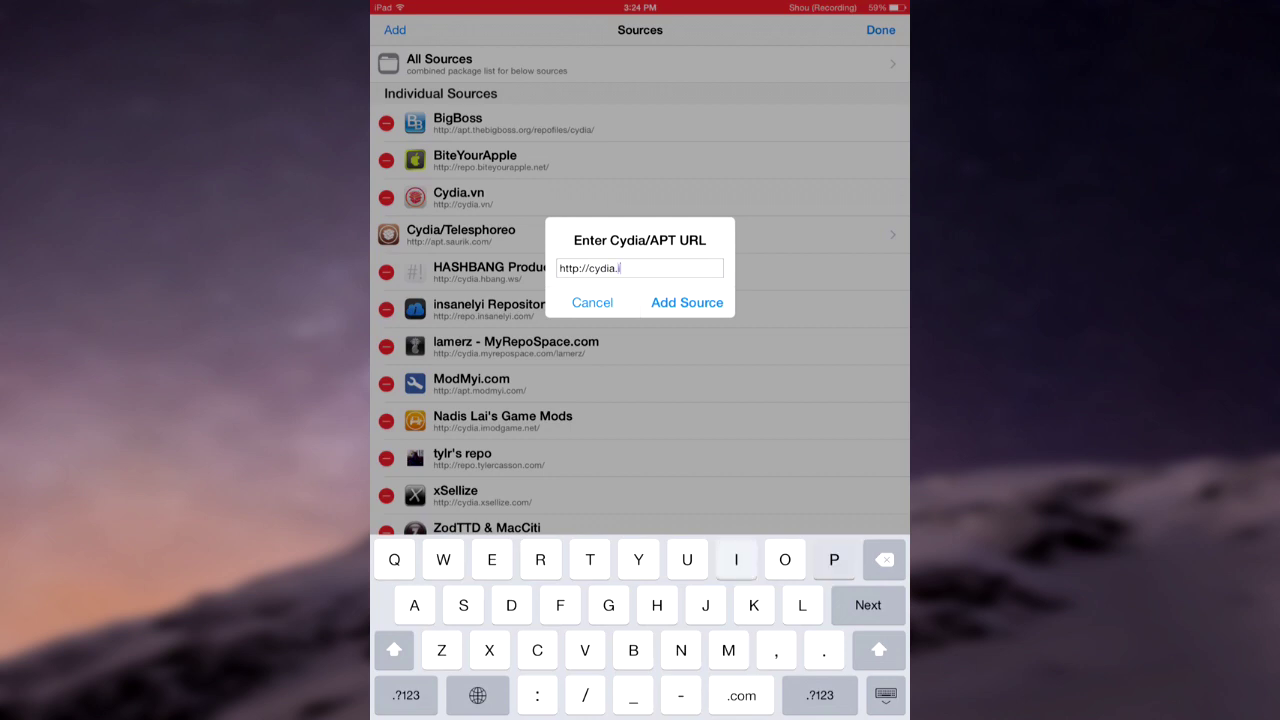
{"action": "type", "text": "phone"}
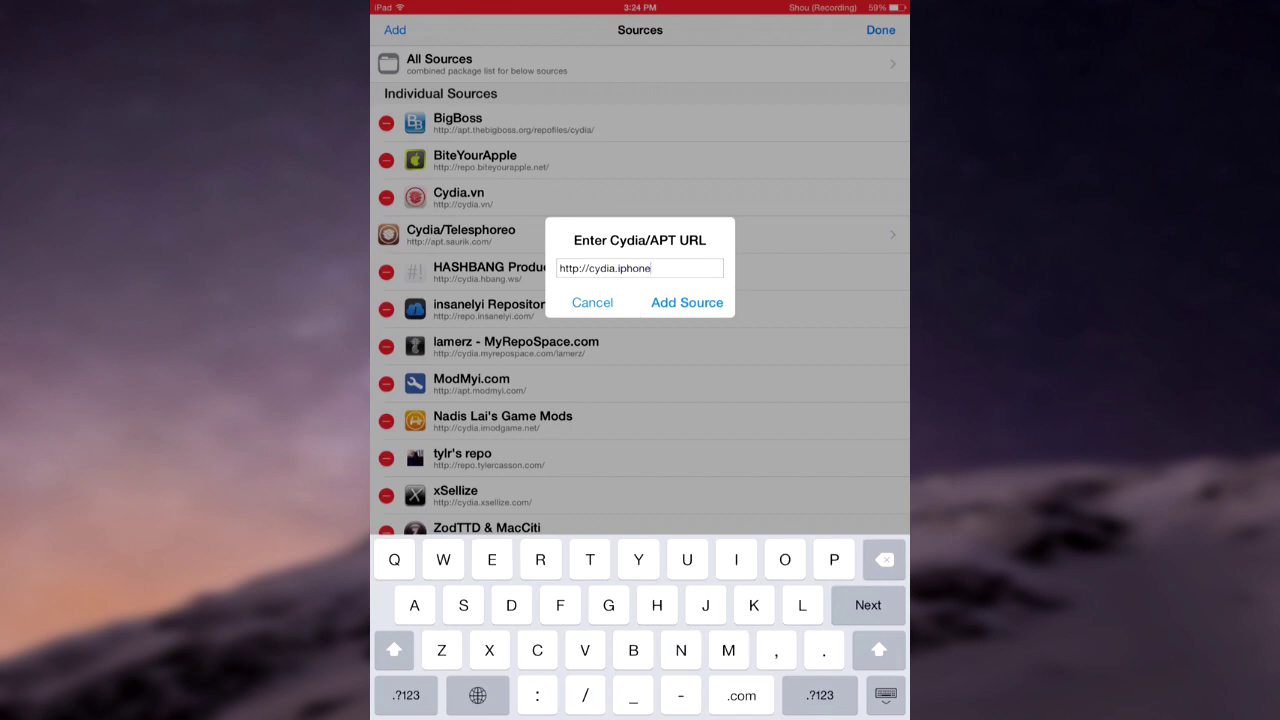
{"action": "type", "text": "cake"}
{"action": "type", "text": ".com"}
Add the AppCake repository despite the warning, then open its package sections
{"action": "left_click", "coordinate": [687, 302]}
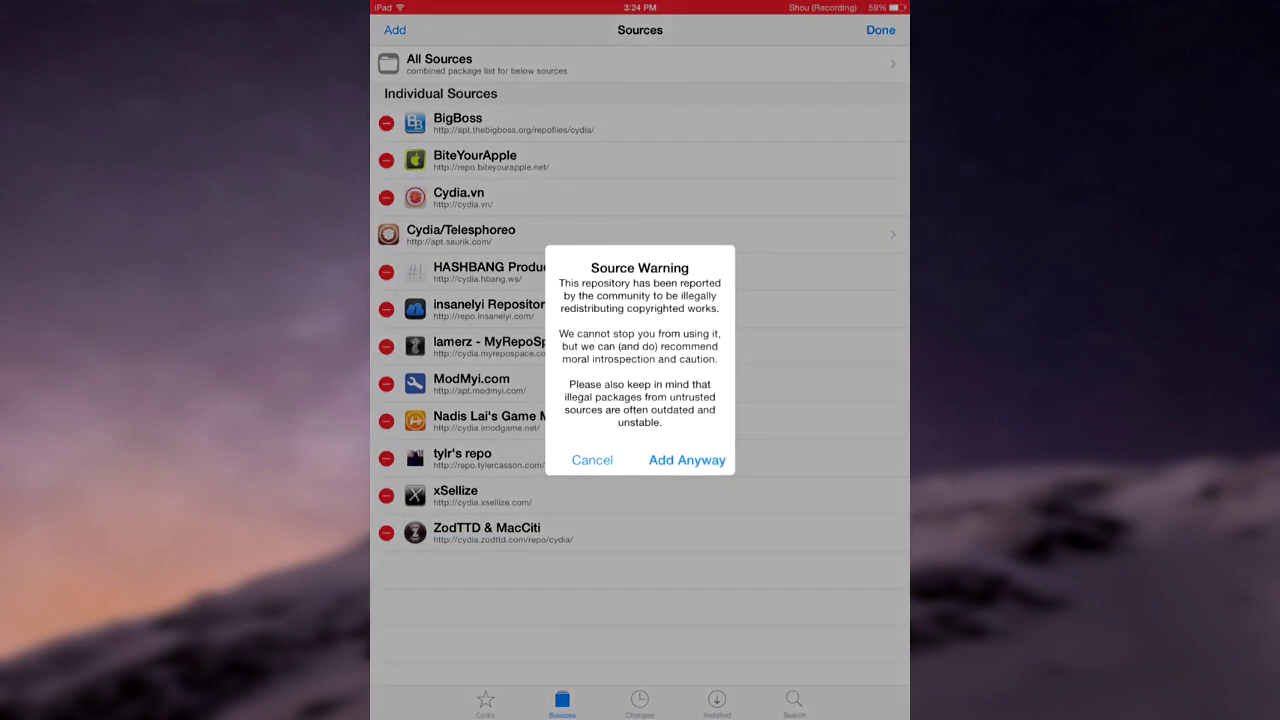
{"action": "left_click", "coordinate": [687, 460]}
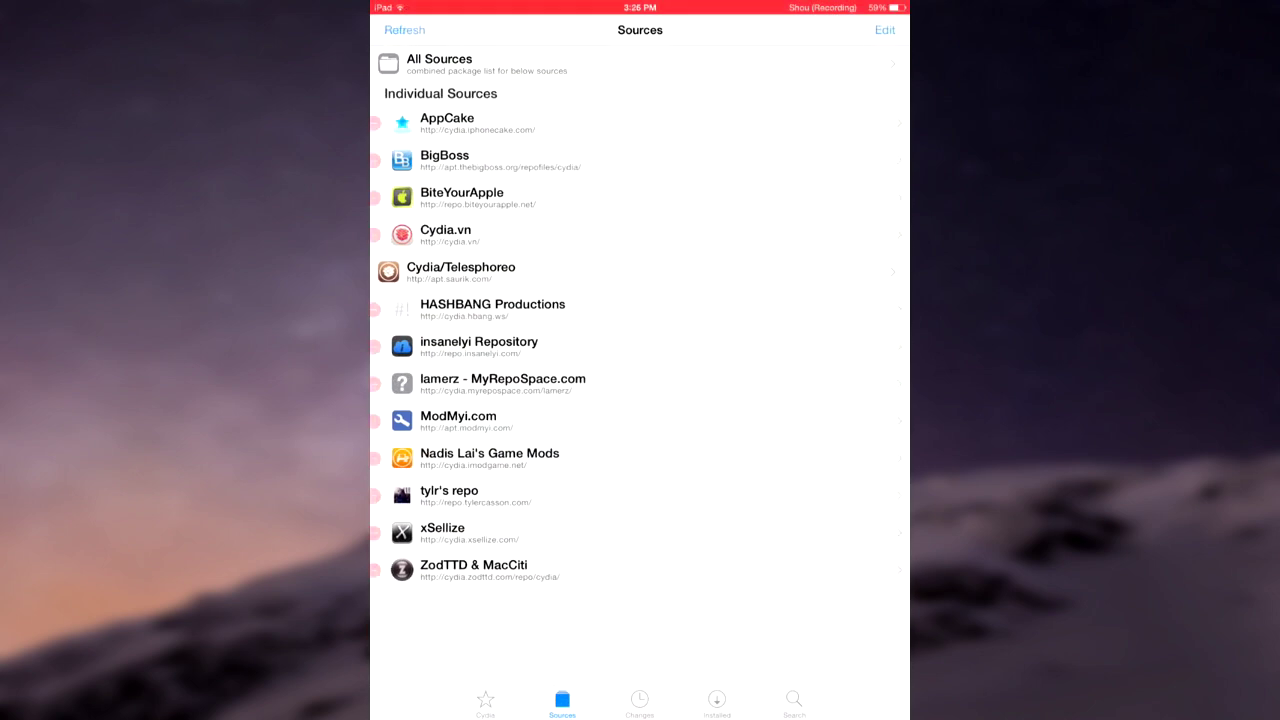
{"action": "left_click", "coordinate": [460, 123]}
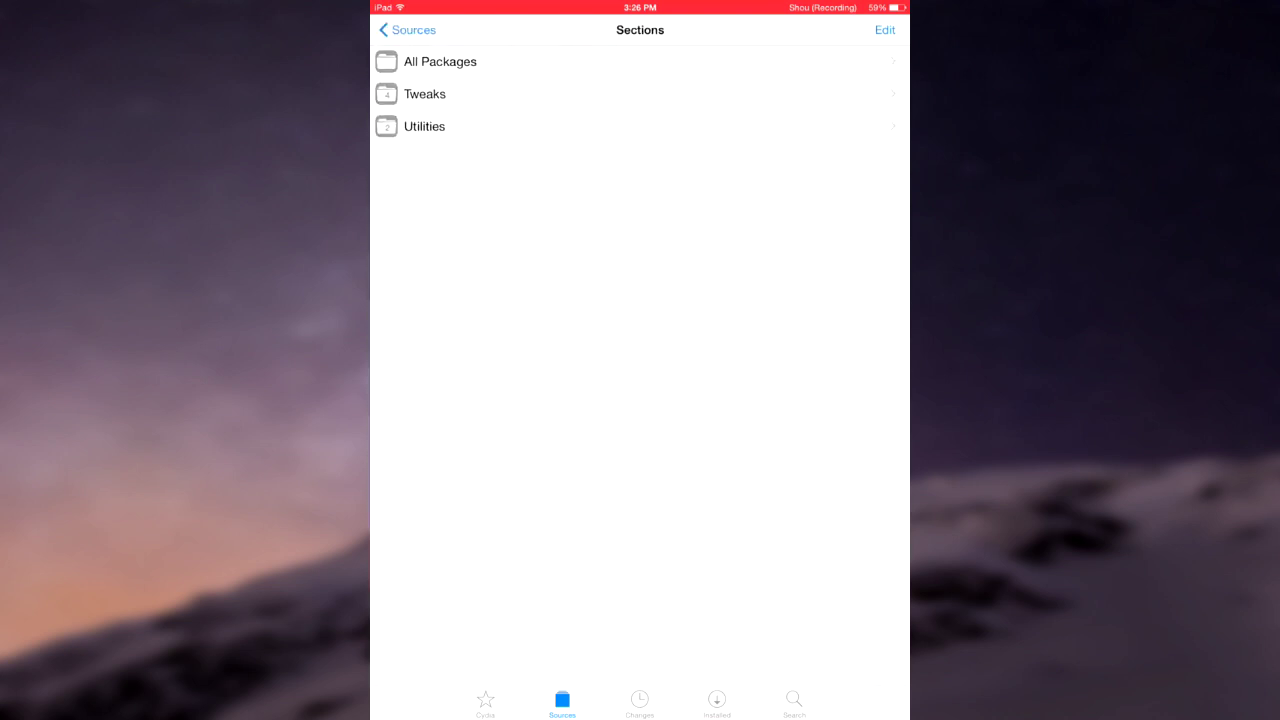
Install and confirm the AppCake 4.83 package from the repository's full package list
{"action": "left_click", "coordinate": [440, 61]}
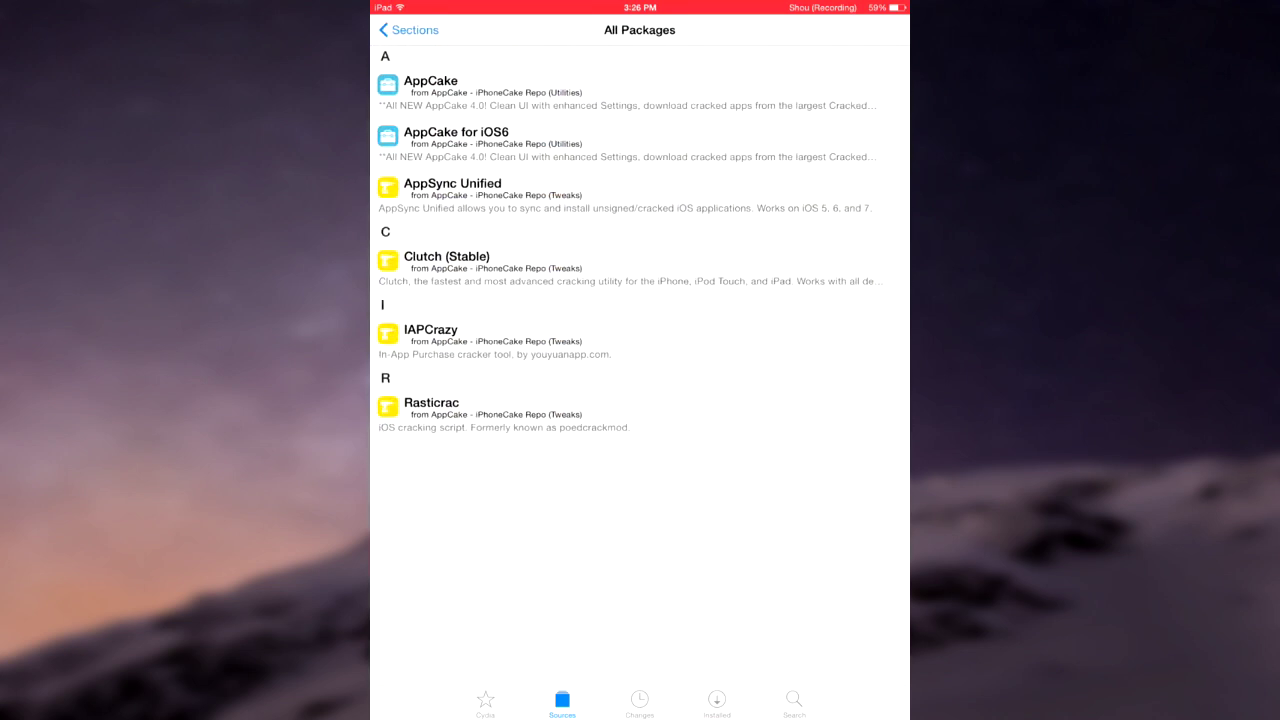
{"action": "left_click", "coordinate": [430, 90]}
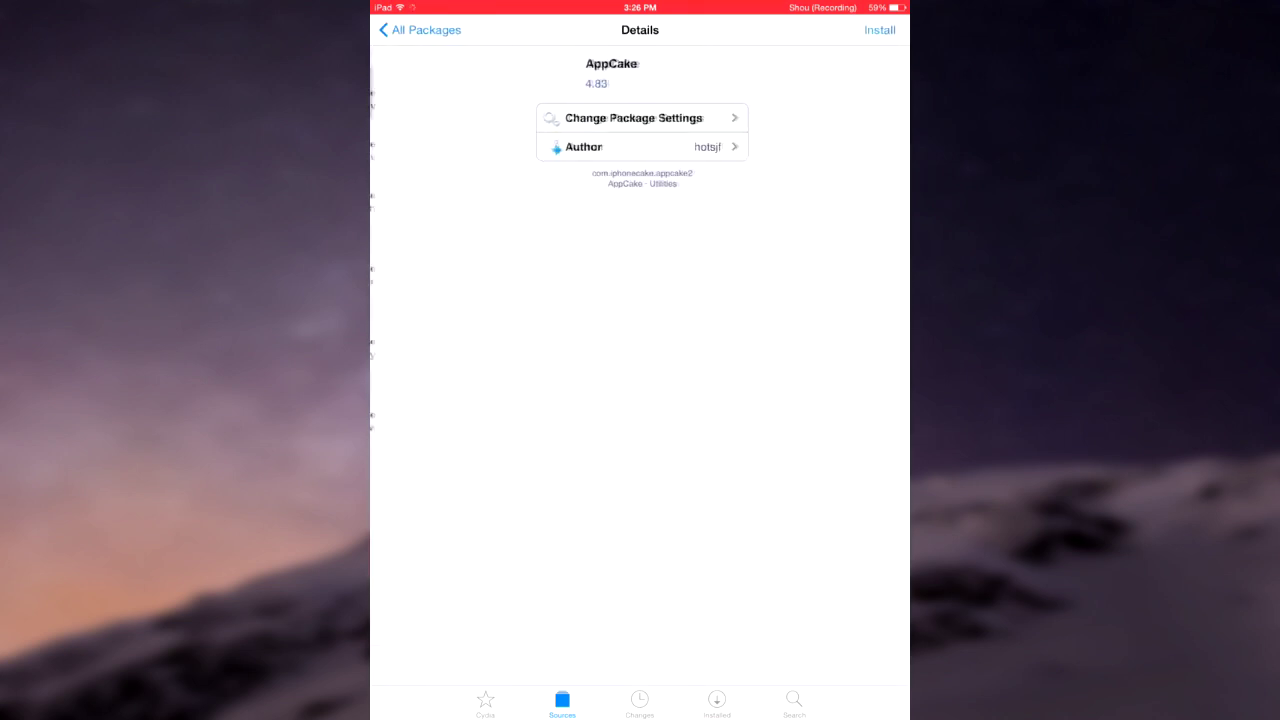
{"action": "left_click", "coordinate": [880, 30]}
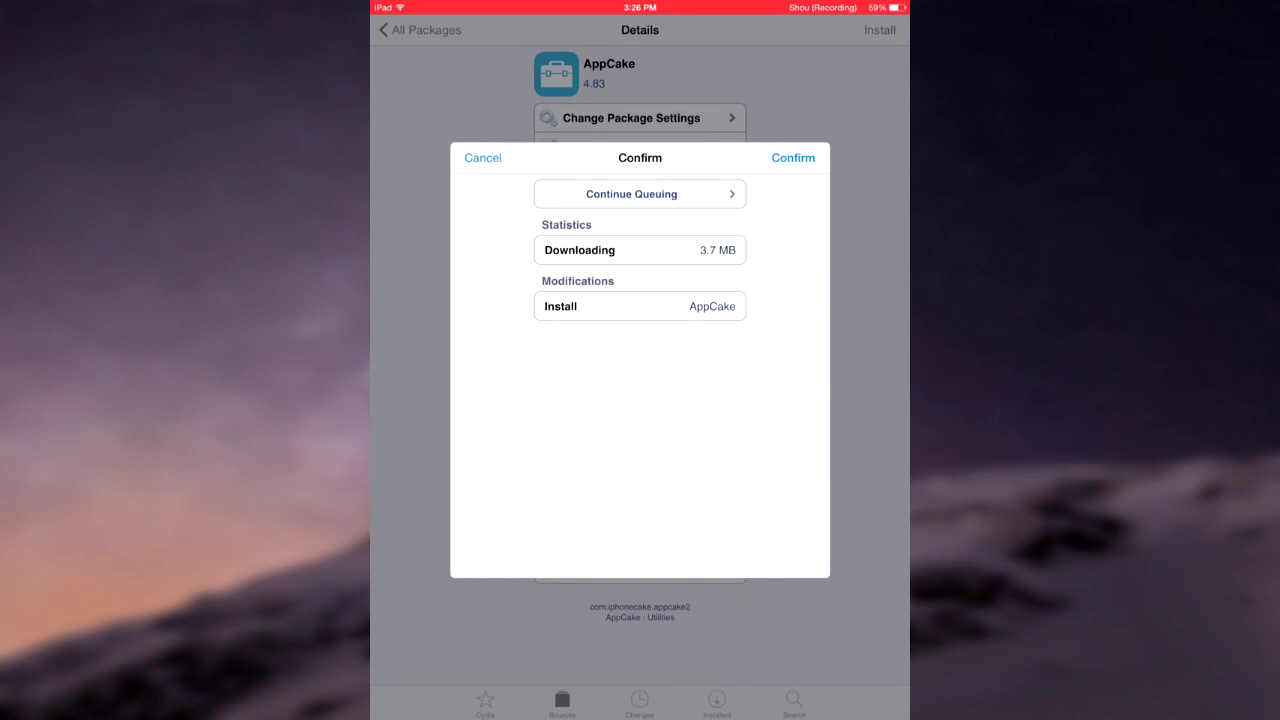
{"action": "left_click", "coordinate": [793, 158]}
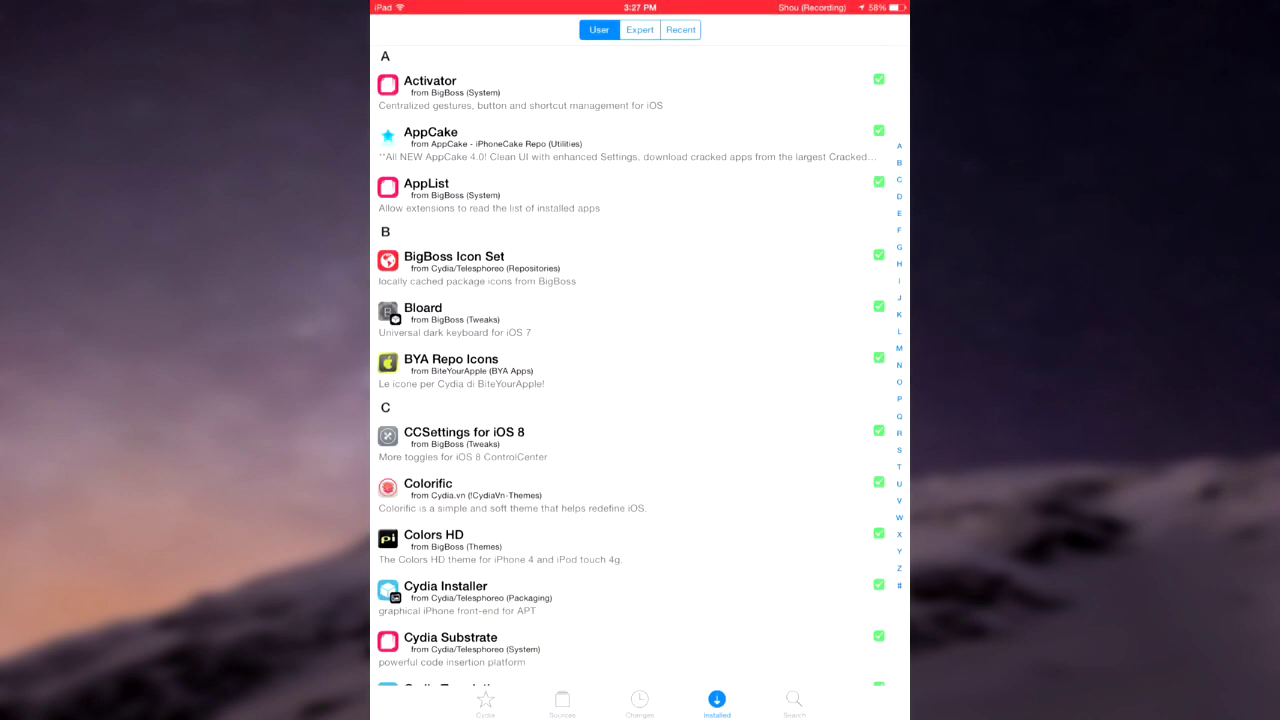
Scroll the installed packages to find AppCake, then clear the AppSync search
{"action": "scroll", "coordinate": [630, 370], "scroll_direction": "down", "scroll_amount": 5}
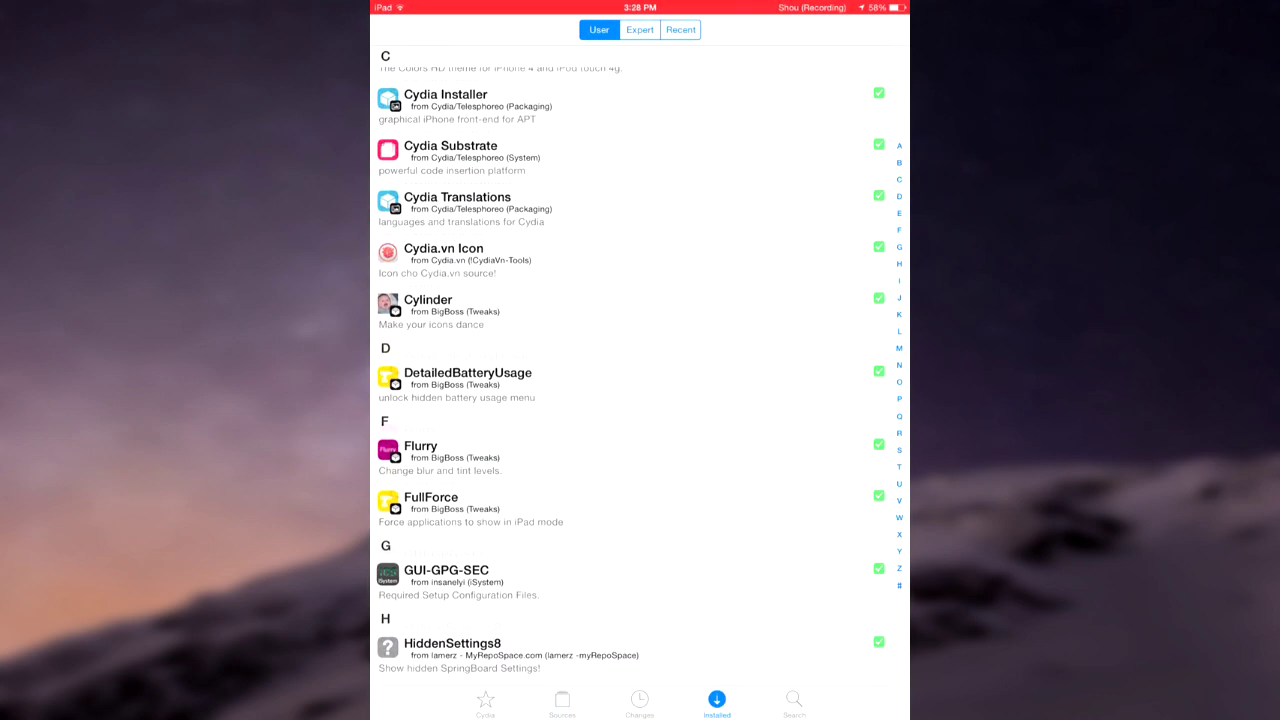
{"action": "scroll", "coordinate": [630, 370], "scroll_direction": "up", "scroll_amount": 10}
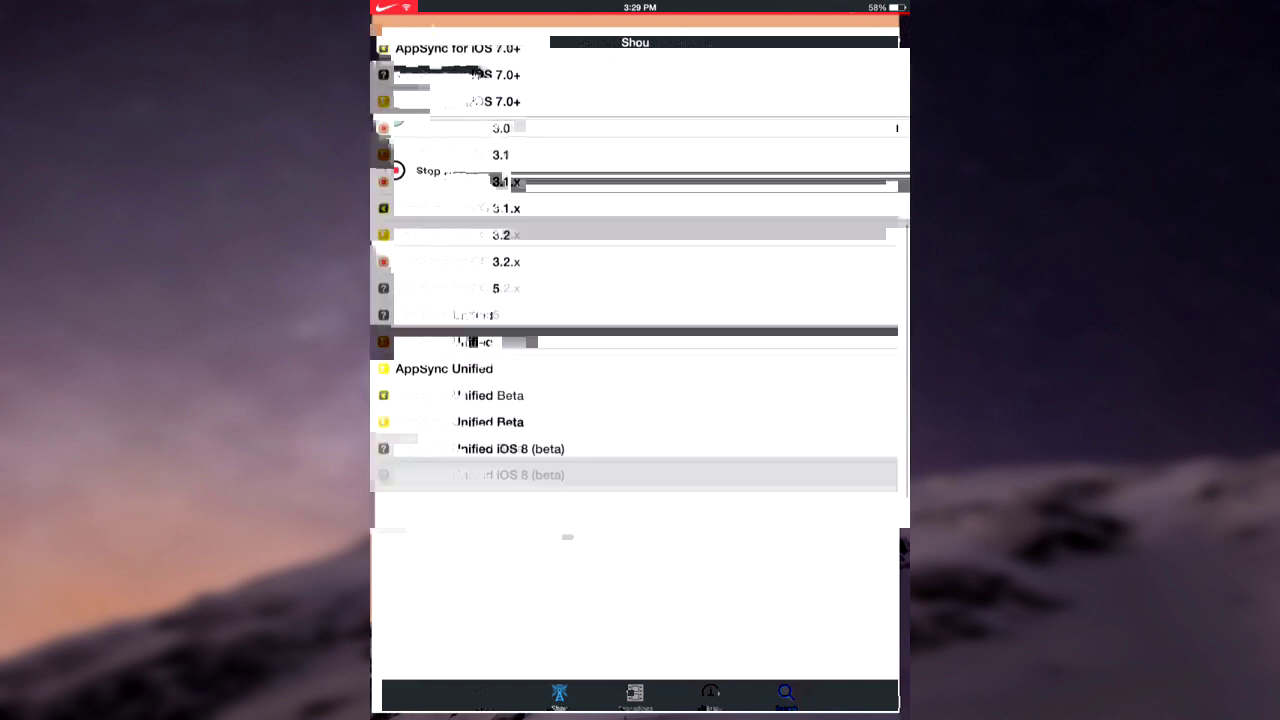
{"action": "scroll", "coordinate": [640, 290], "scroll_direction": "up", "scroll_amount": 5}
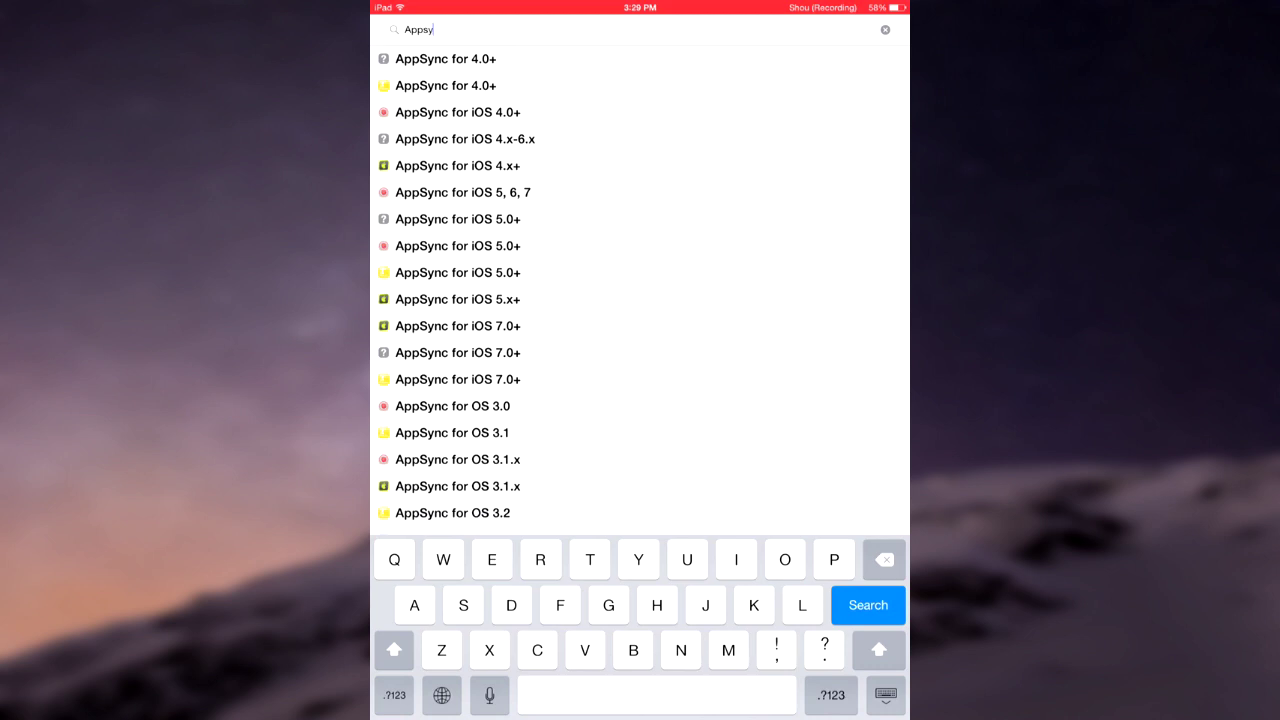
{"action": "left_click", "coordinate": [885, 30]}
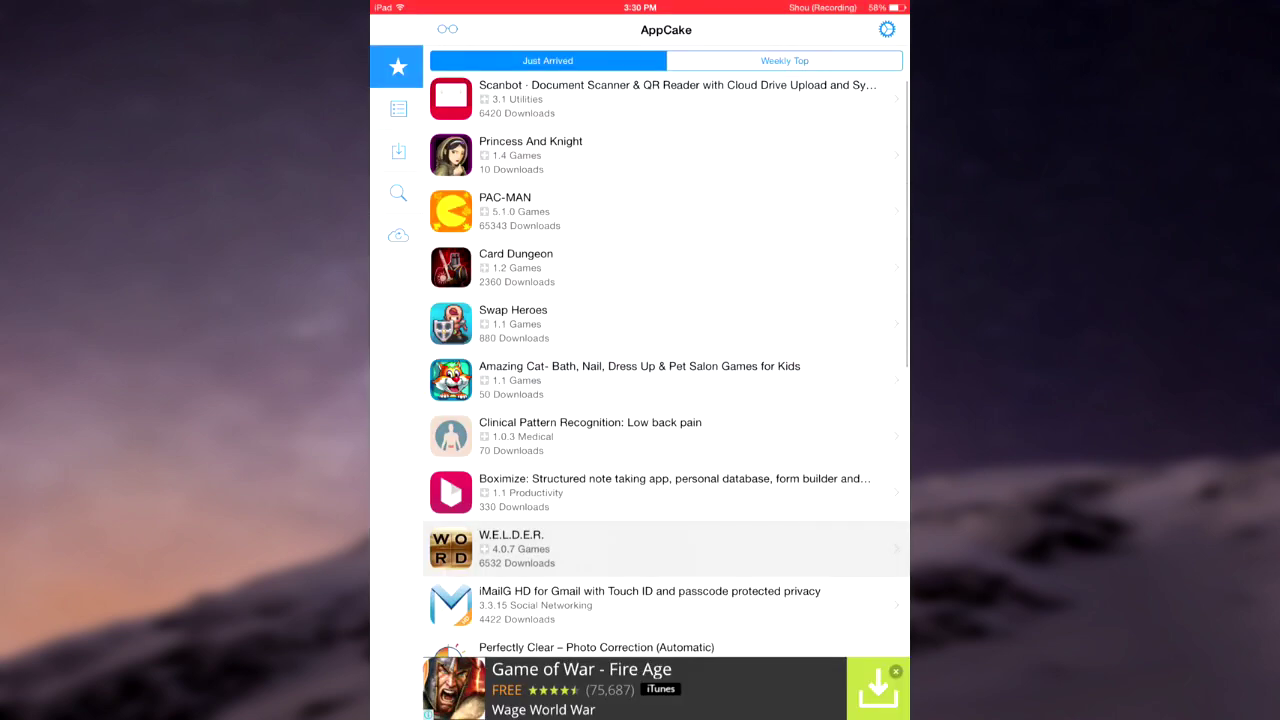
Preview W.E.L.D.E.R. details, then view and close NBA 2K15 details in Weekly Top
{"action": "left_click", "coordinate": [600, 540]}
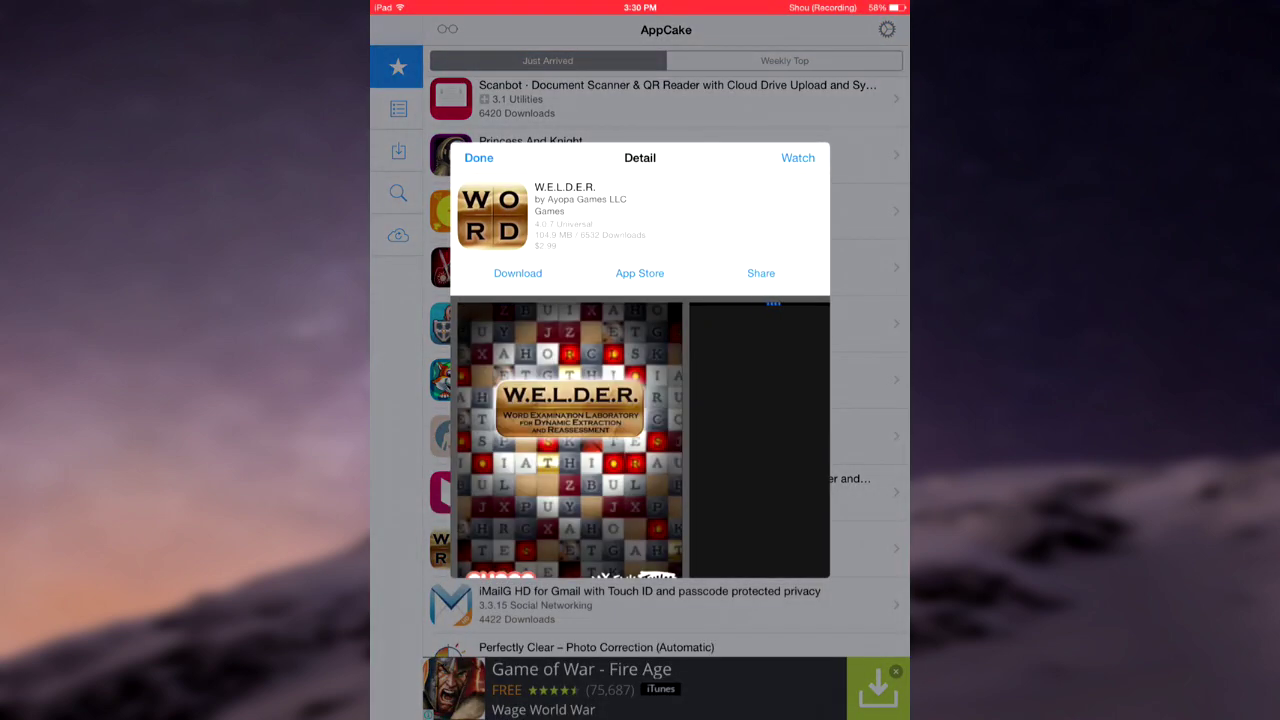
{"action": "left_click", "coordinate": [479, 158]}
{"action": "scroll", "coordinate": [650, 370], "scroll_direction": "down", "scroll_amount": 3}
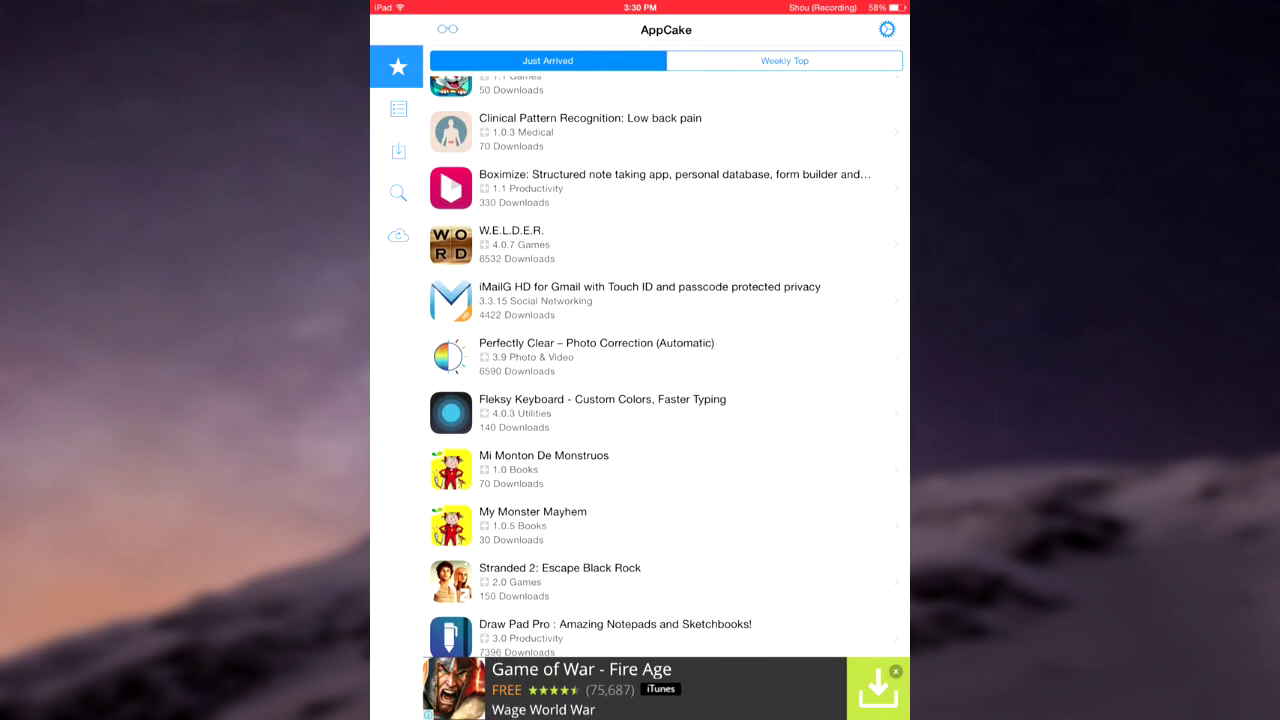
{"action": "left_click", "coordinate": [784, 60]}
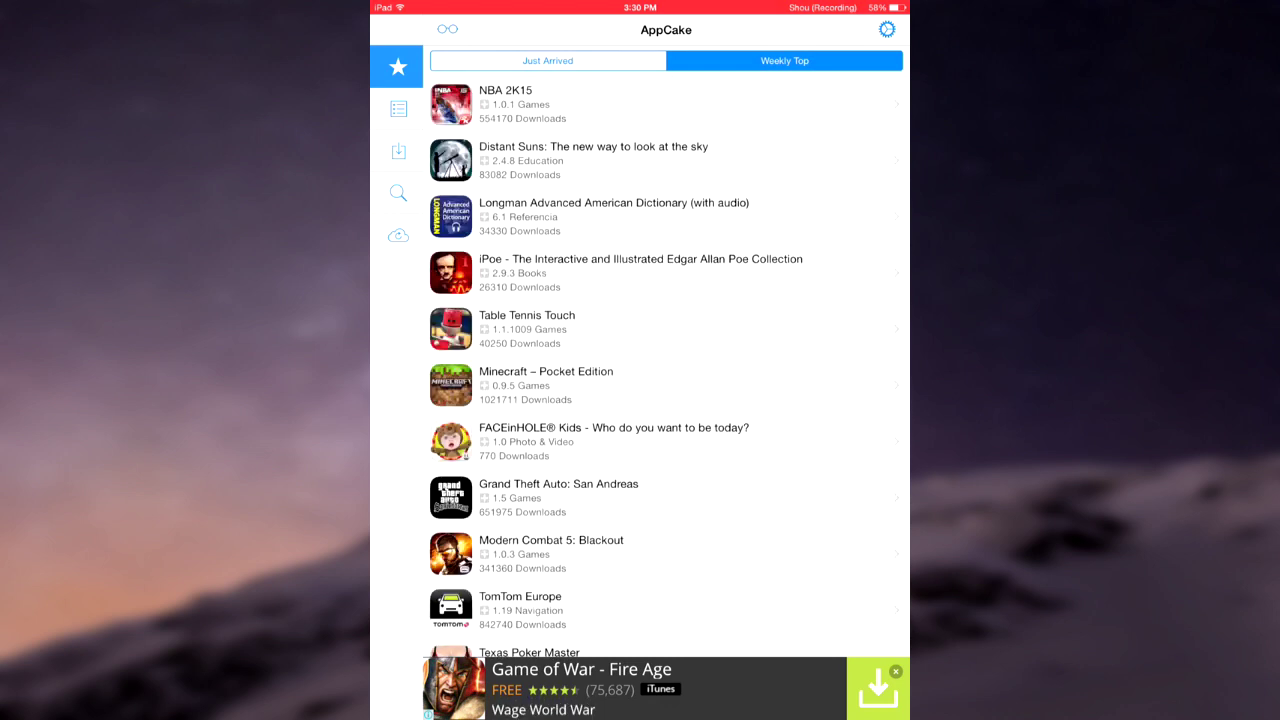
{"action": "left_click", "coordinate": [600, 104]}
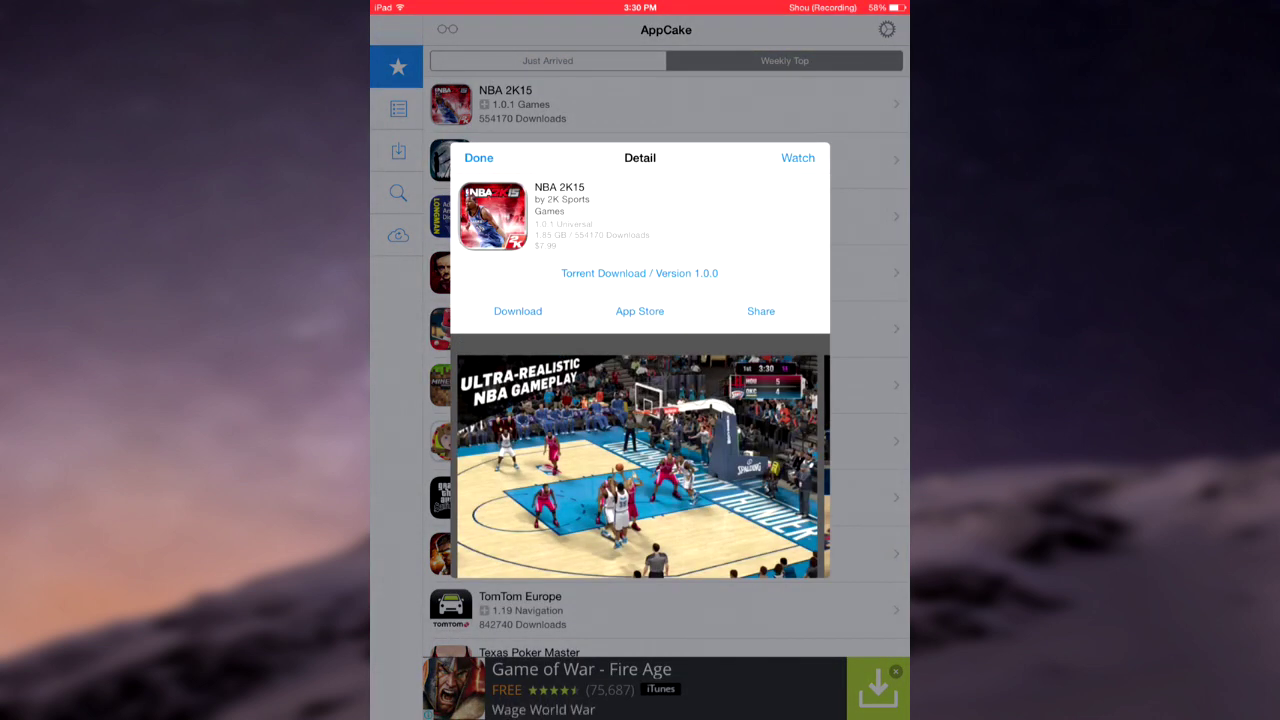
{"action": "left_click", "coordinate": [479, 157]}
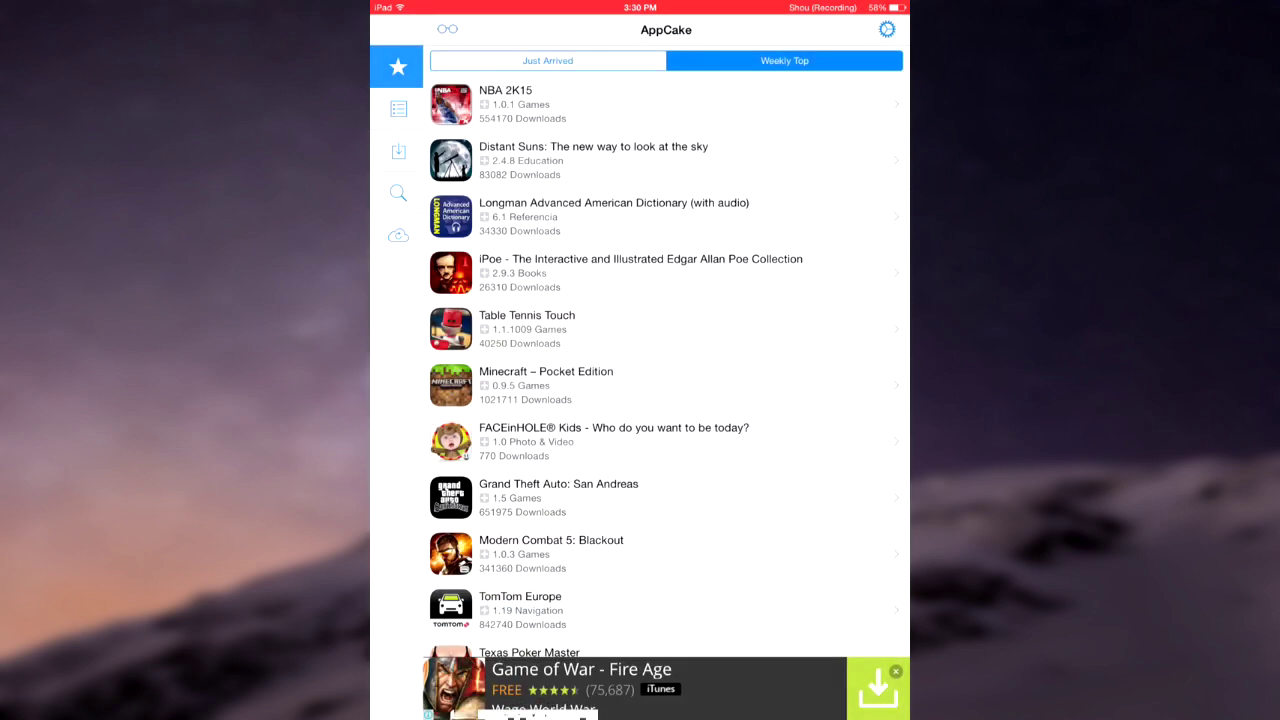
Scroll the Weekly Top list to its end and return to Just Arrived
{"action": "scroll", "coordinate": [665, 360], "scroll_direction": "down", "scroll_amount": 4}
{"action": "scroll", "coordinate": [665, 360], "scroll_direction": "down", "scroll_amount": 7}
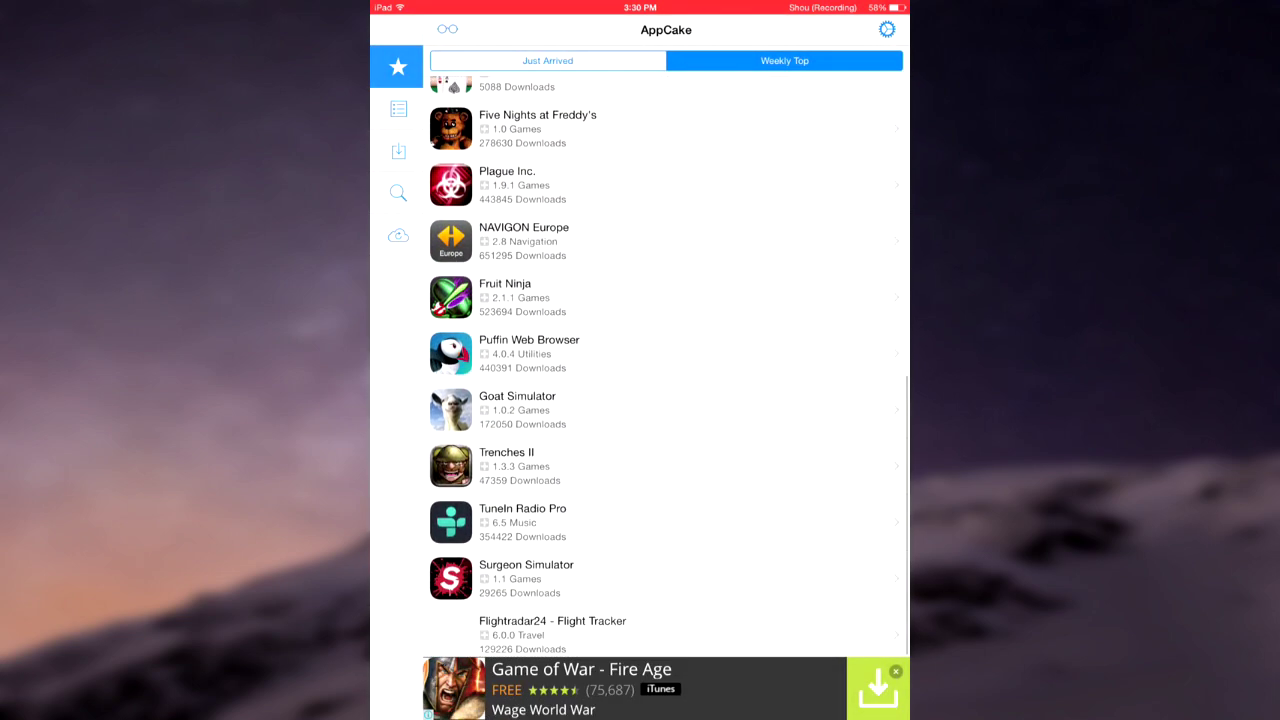
{"action": "scroll", "coordinate": [665, 360], "scroll_direction": "down", "scroll_amount": 5}
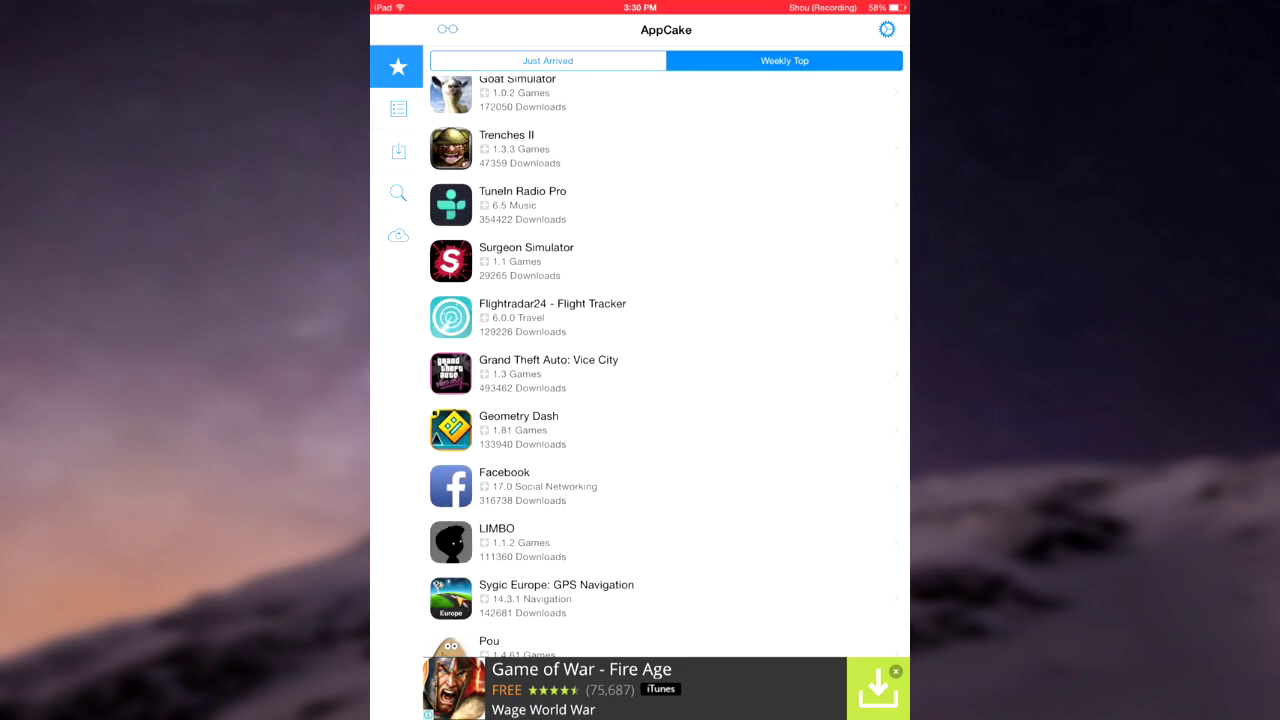
{"action": "scroll", "coordinate": [665, 360], "scroll_direction": "down", "scroll_amount": 3}
{"action": "scroll", "coordinate": [665, 360], "scroll_direction": "down", "scroll_amount": 1}
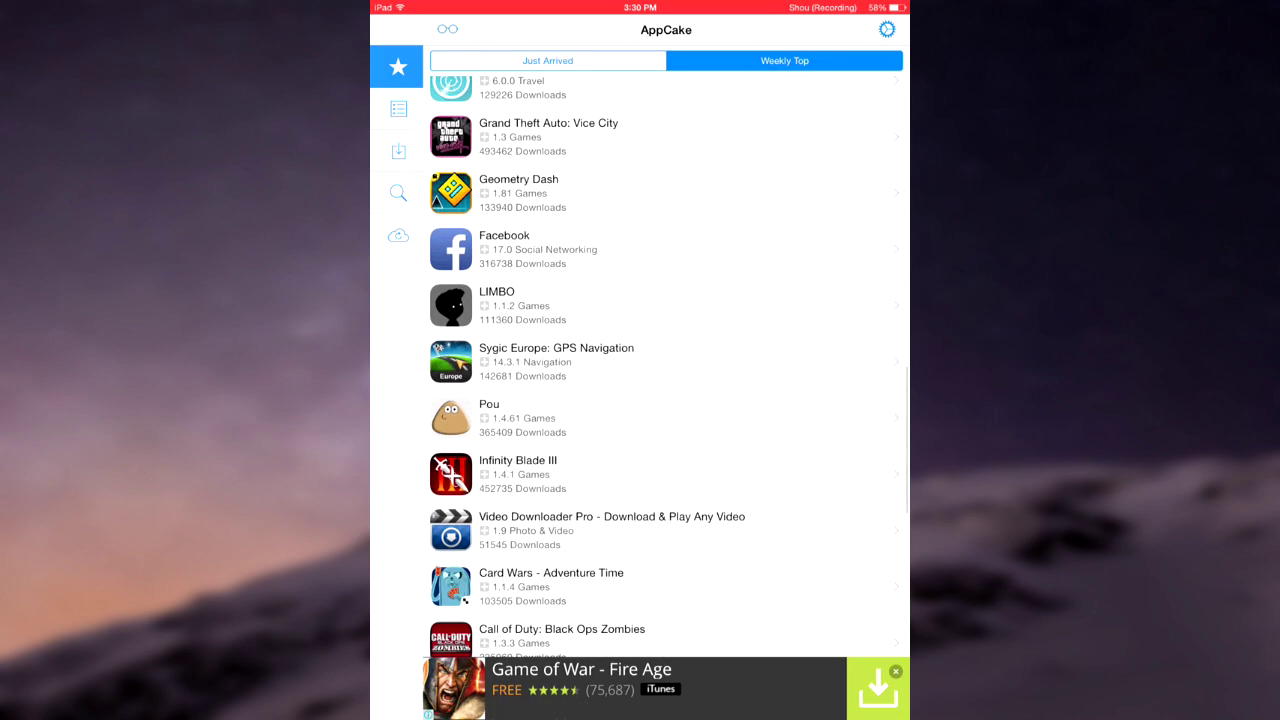
{"action": "scroll", "coordinate": [665, 360], "scroll_direction": "down", "scroll_amount": 3}
{"action": "scroll", "coordinate": [665, 360], "scroll_direction": "down", "scroll_amount": 5}
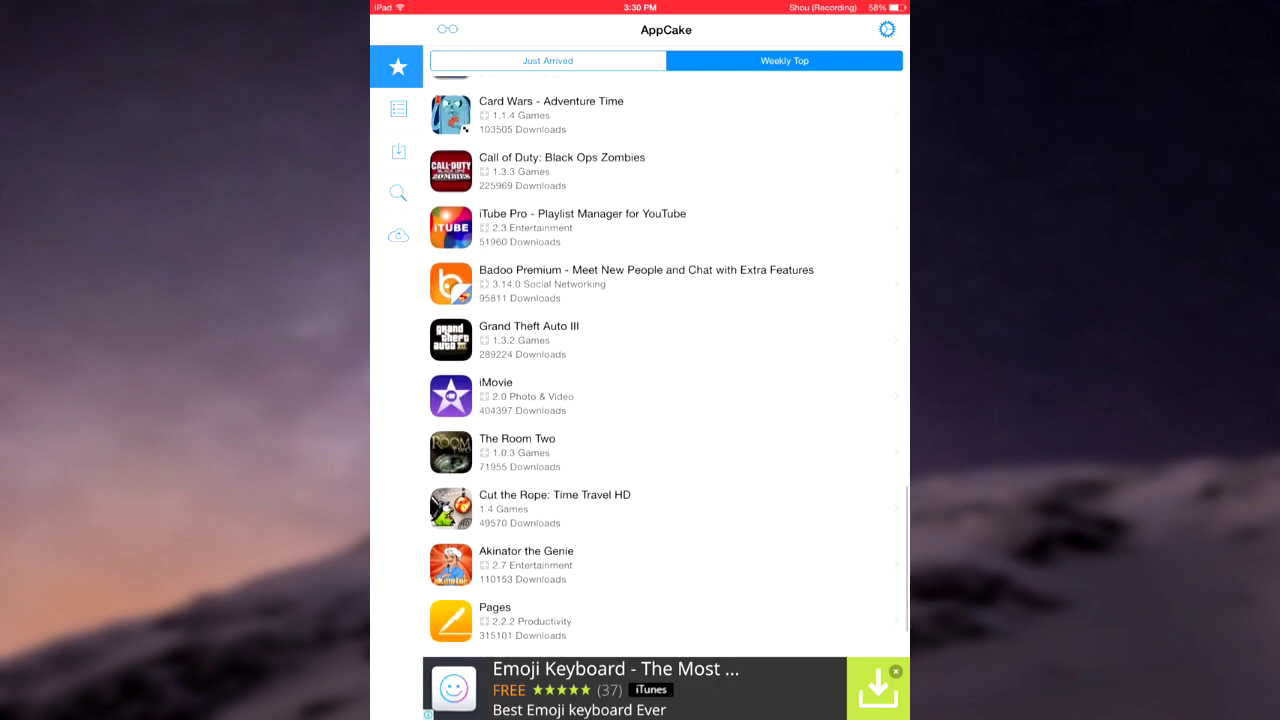
{"action": "scroll", "coordinate": [665, 360], "scroll_direction": "down", "scroll_amount": 2}
{"action": "scroll", "coordinate": [665, 360], "scroll_direction": "down", "scroll_amount": 3}
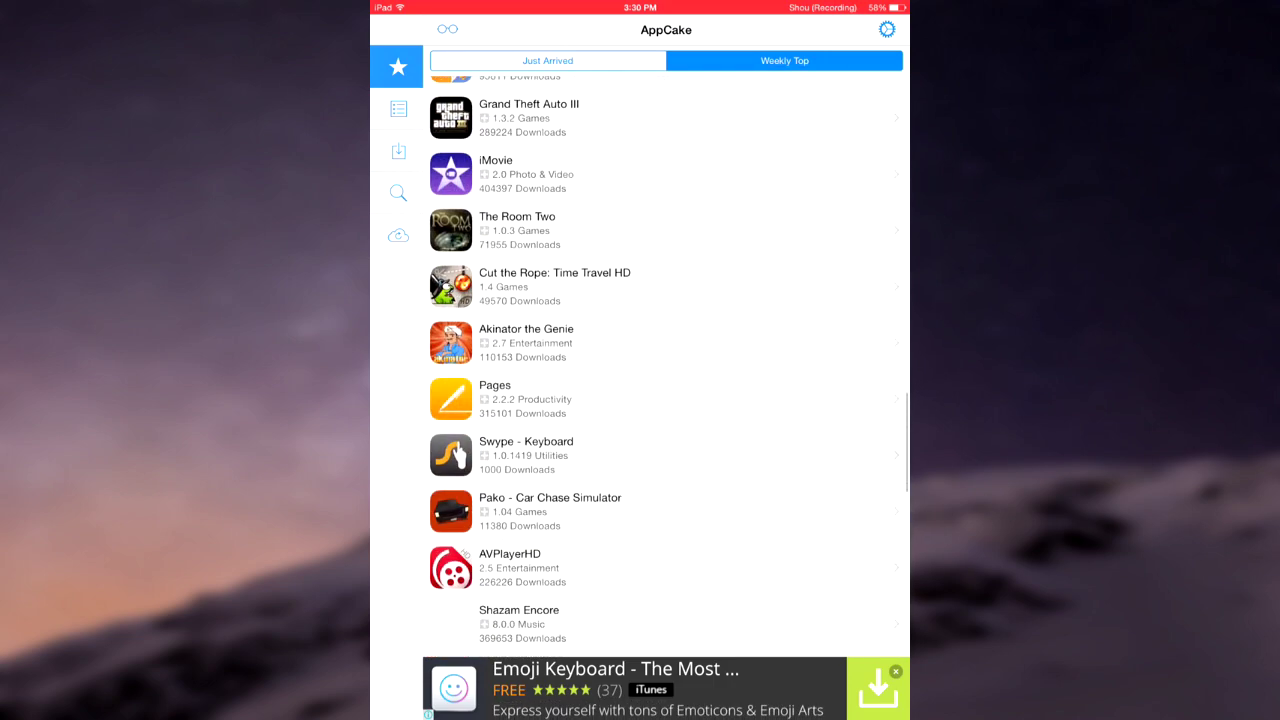
{"action": "scroll", "coordinate": [665, 360], "scroll_direction": "down", "scroll_amount": 5}
{"action": "scroll", "coordinate": [665, 360], "scroll_direction": "down", "scroll_amount": 3}
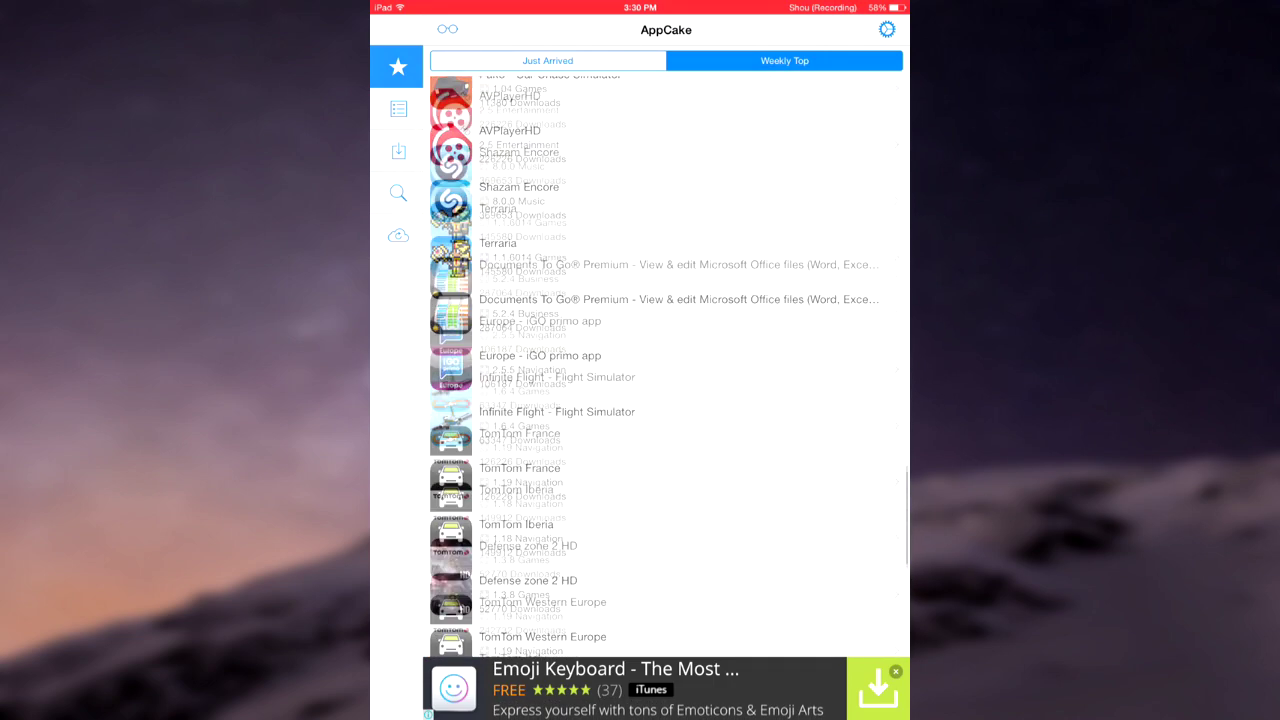
{"action": "scroll", "coordinate": [665, 360], "scroll_direction": "down", "scroll_amount": 3}
{"action": "scroll", "coordinate": [665, 360], "scroll_direction": "down", "scroll_amount": 6}
{"action": "scroll", "coordinate": [665, 360], "scroll_direction": "down", "scroll_amount": 3}
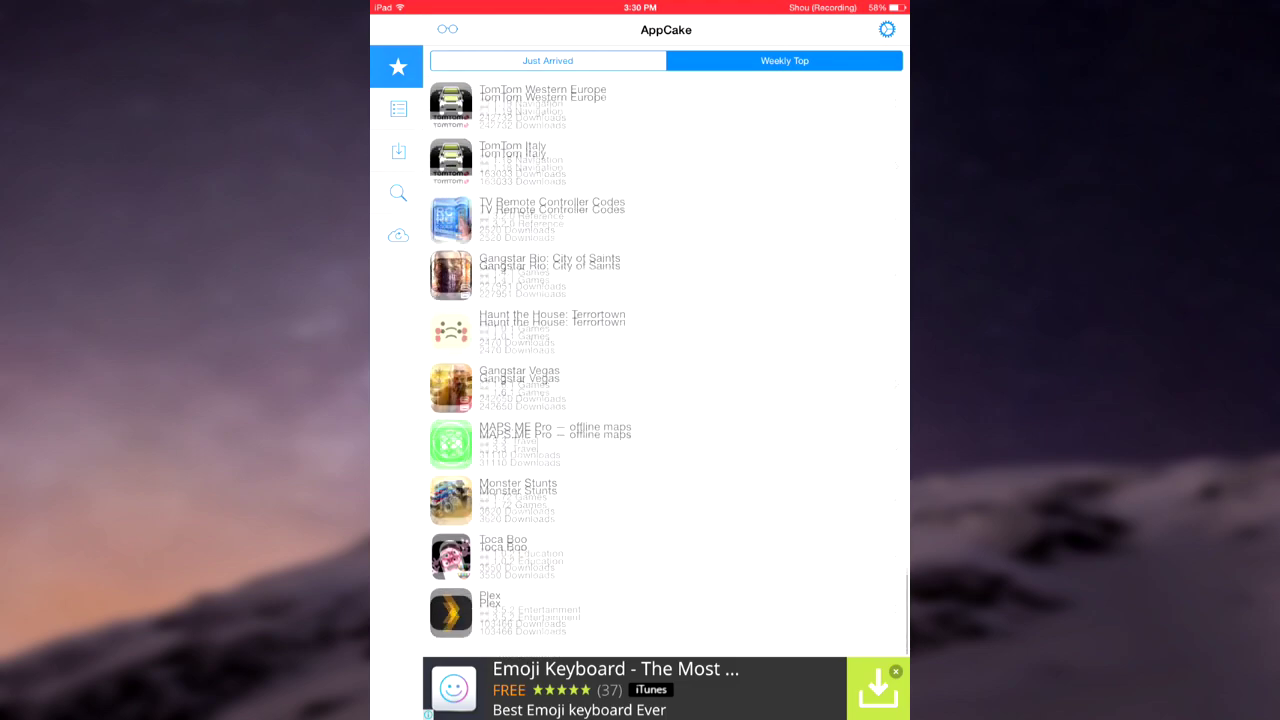
{"action": "scroll", "coordinate": [665, 360], "scroll_direction": "down", "scroll_amount": 3}
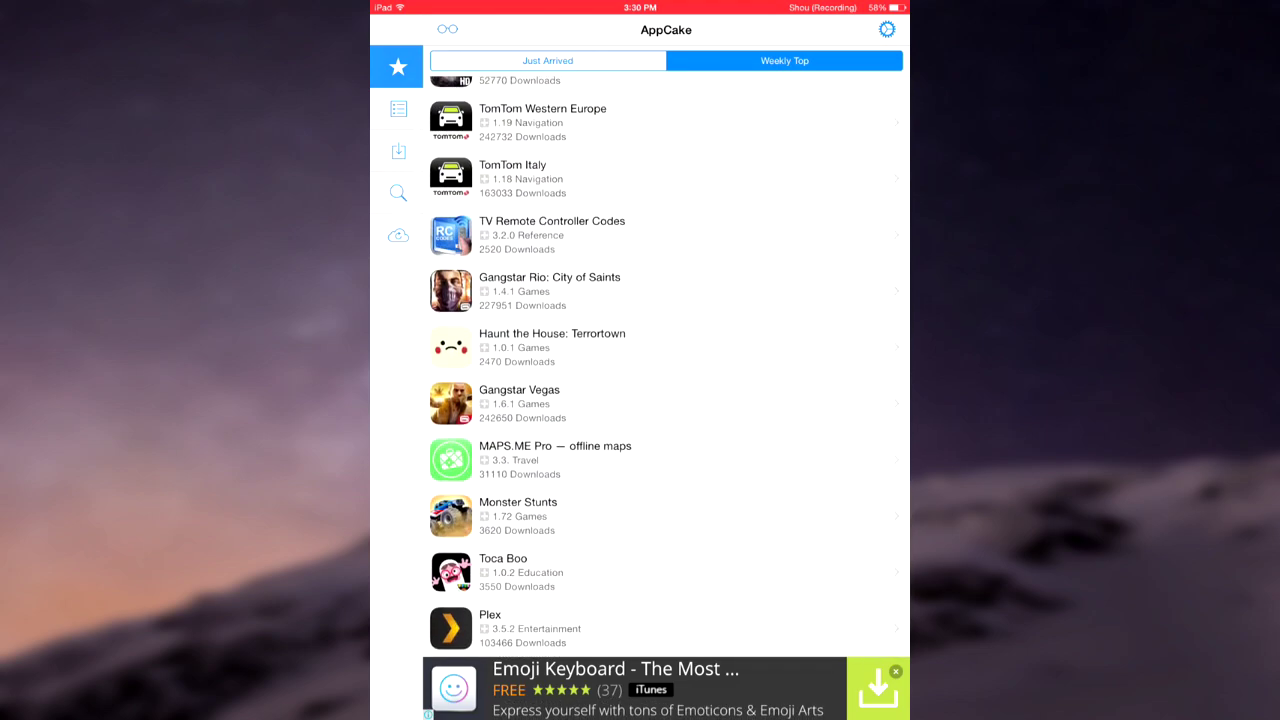
{"action": "left_click", "coordinate": [548, 60]}
Open Fleksy Keyboard's details from the Just Arrived list and look them over
{"action": "scroll", "coordinate": [665, 360], "scroll_direction": "down", "scroll_amount": 4}
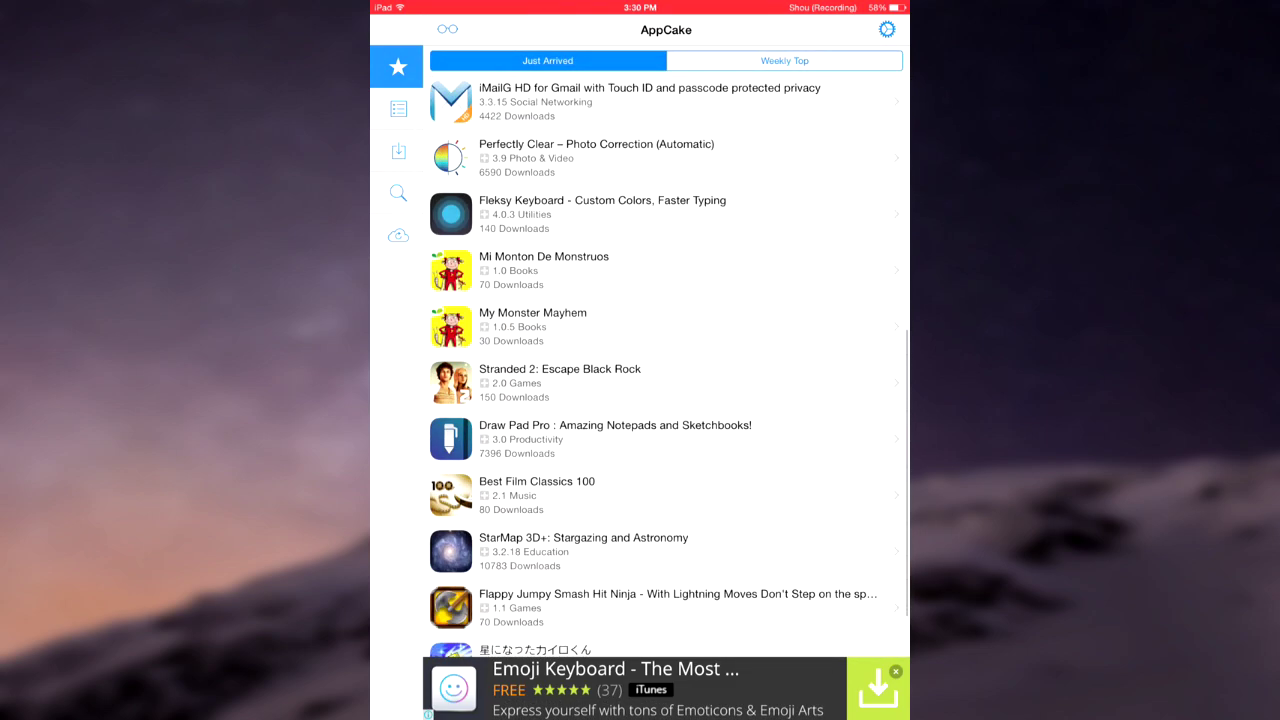
{"action": "left_click", "coordinate": [602, 214]}
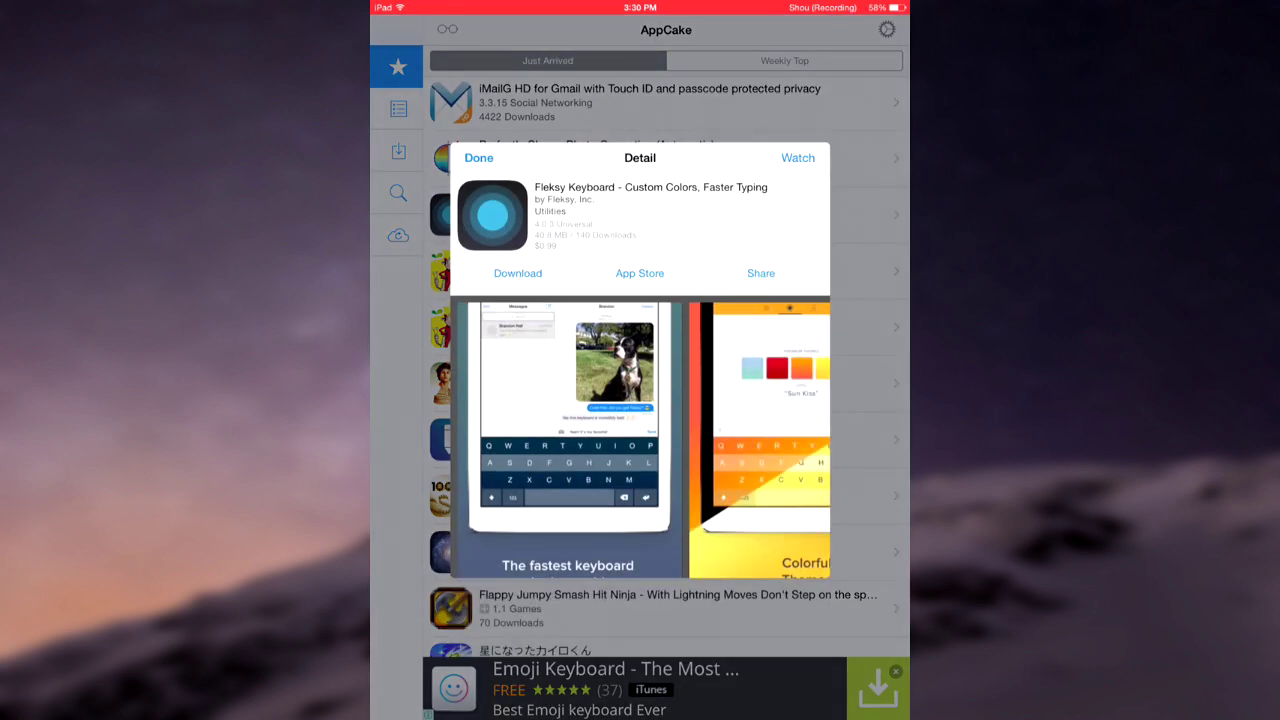
{"action": "scroll", "coordinate": [640, 440], "scroll_direction": "down", "scroll_amount": 2}
{"action": "scroll", "coordinate": [640, 440], "scroll_direction": "up", "scroll_amount": 2}
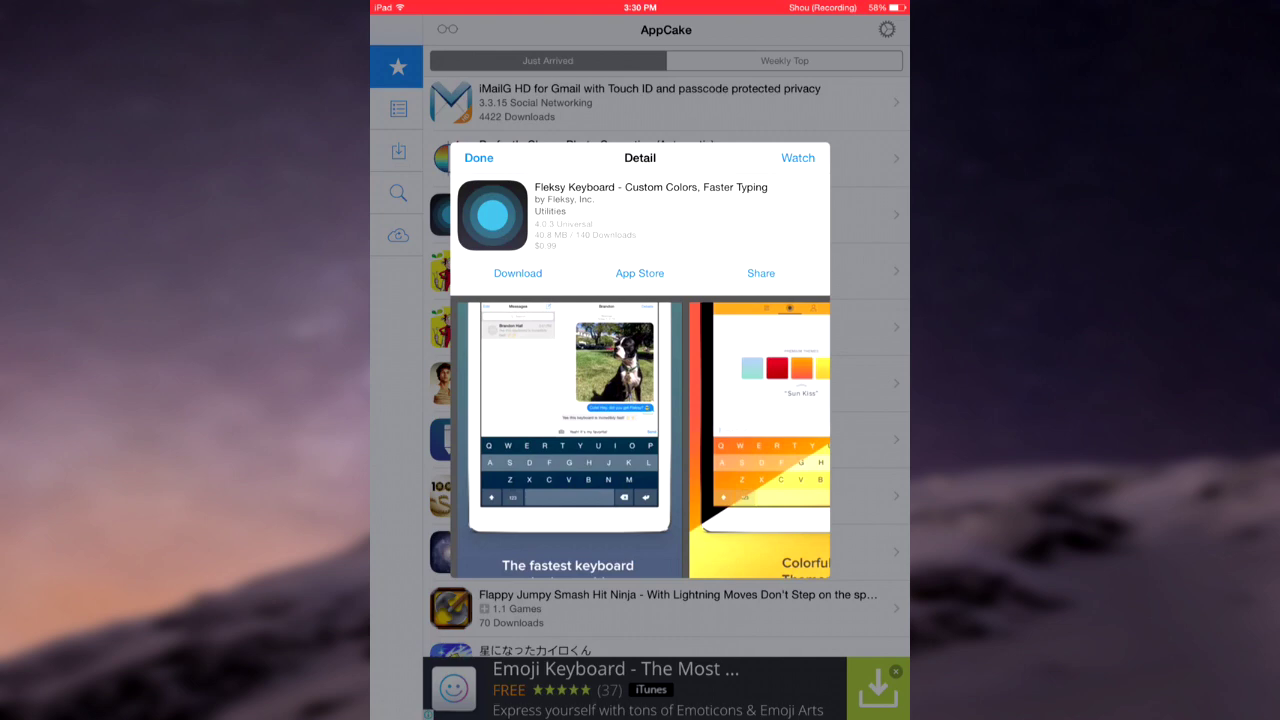
{"action": "scroll", "coordinate": [640, 440], "scroll_direction": "down", "scroll_amount": 3}
{"action": "scroll", "coordinate": [640, 440], "scroll_direction": "up", "scroll_amount": 4}
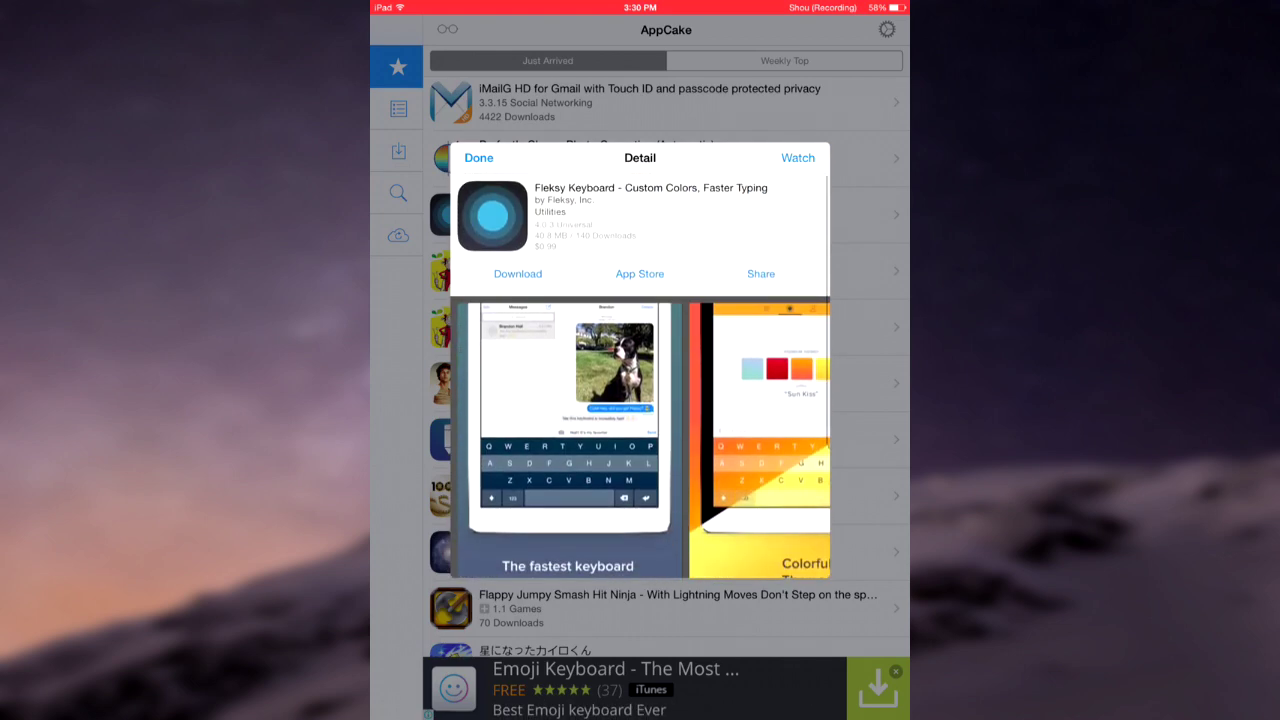
Download Fleksy Keyboard from the filepup.net mirror as a free user
{"action": "left_click", "coordinate": [517, 273]}
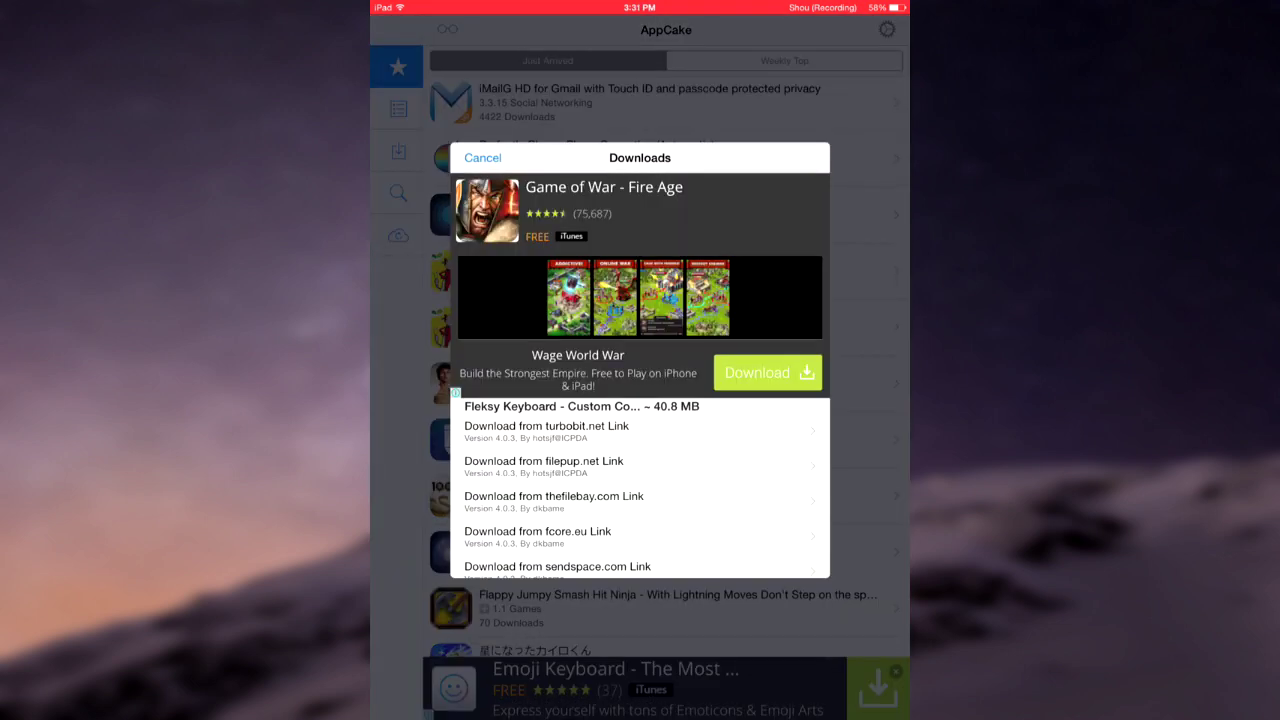
{"action": "scroll", "coordinate": [640, 360], "scroll_direction": "down", "scroll_amount": 1}
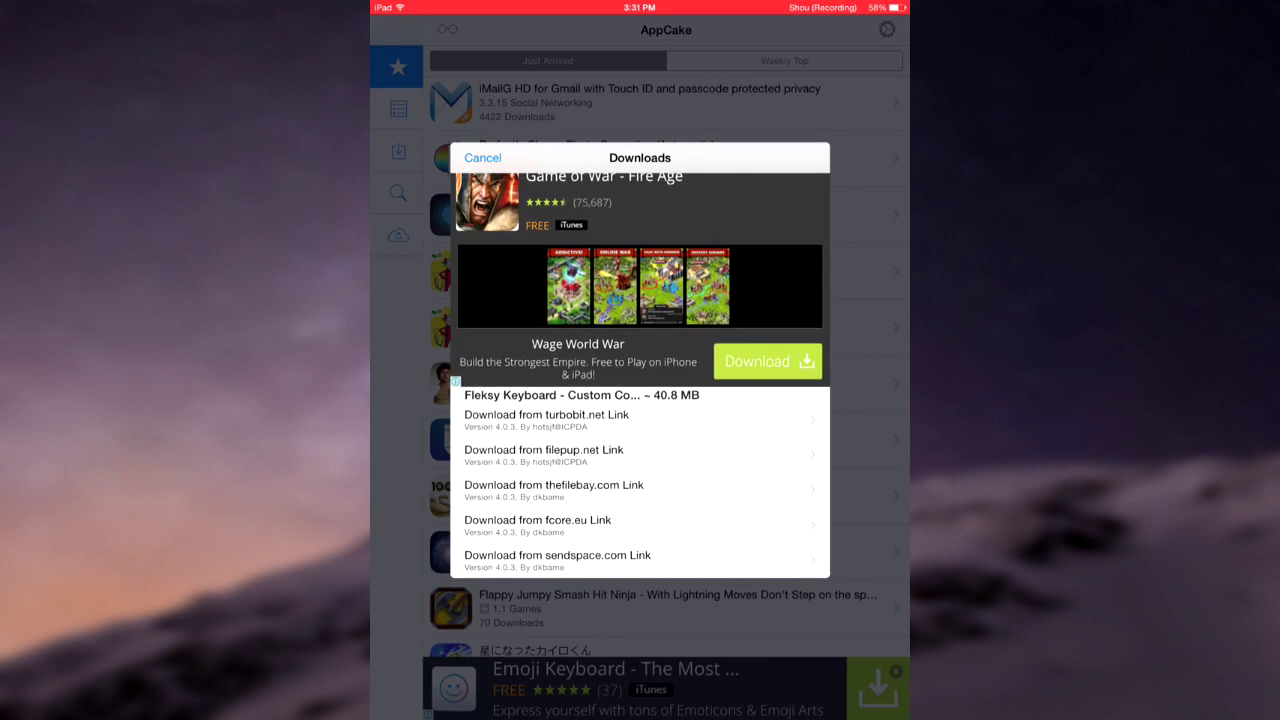
{"action": "left_click", "coordinate": [543, 452]}
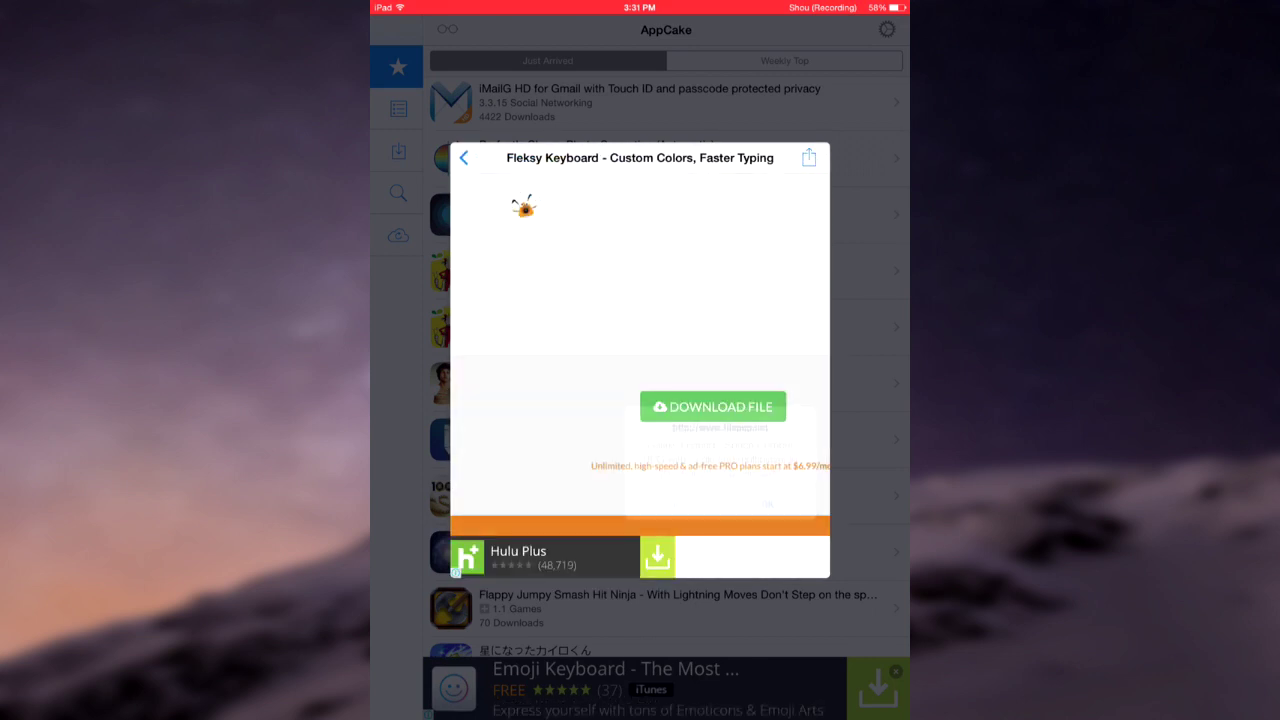
{"action": "left_click", "coordinate": [672, 504]}
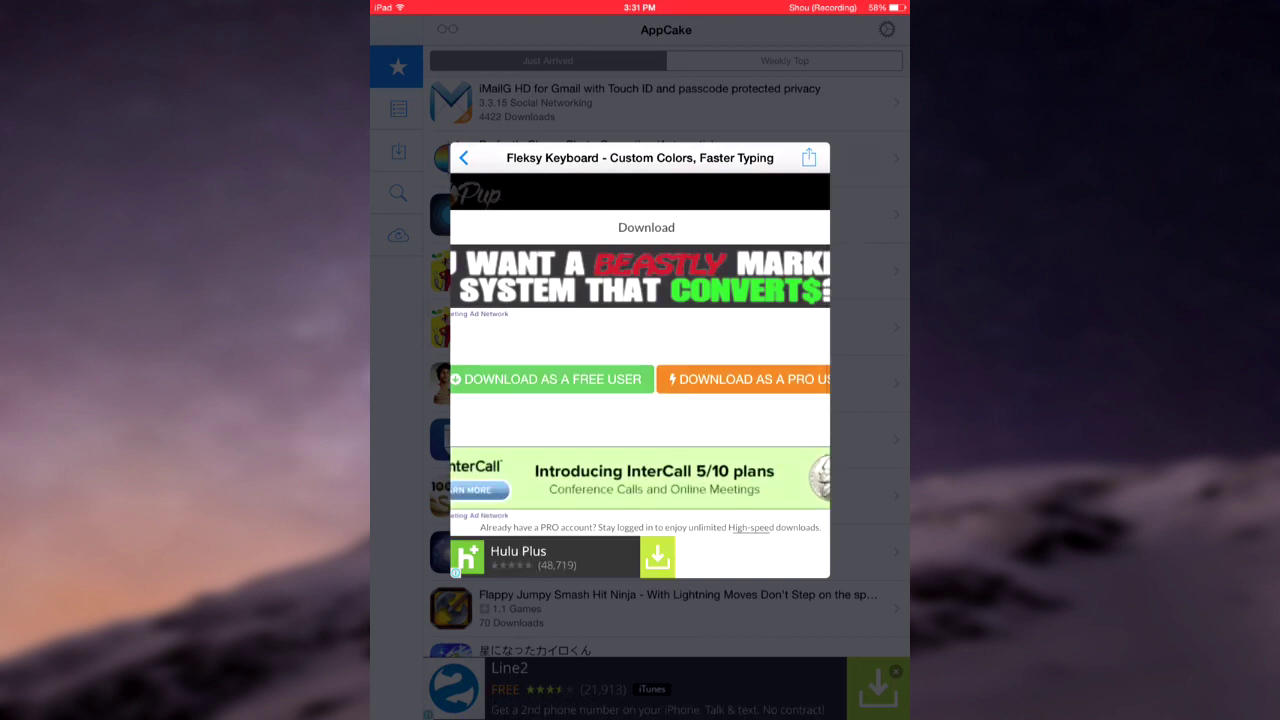
{"action": "left_click", "coordinate": [552, 379]}
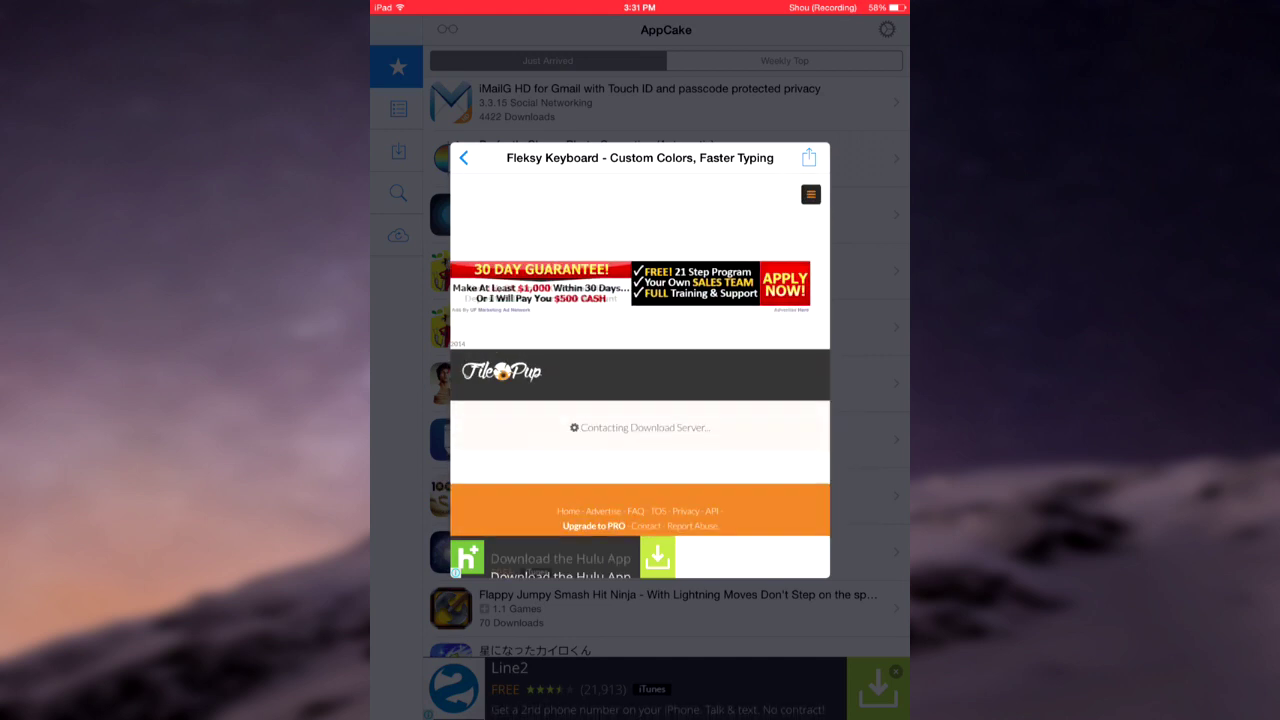
{"action": "scroll", "coordinate": [640, 360], "scroll_direction": "down", "scroll_amount": 3}
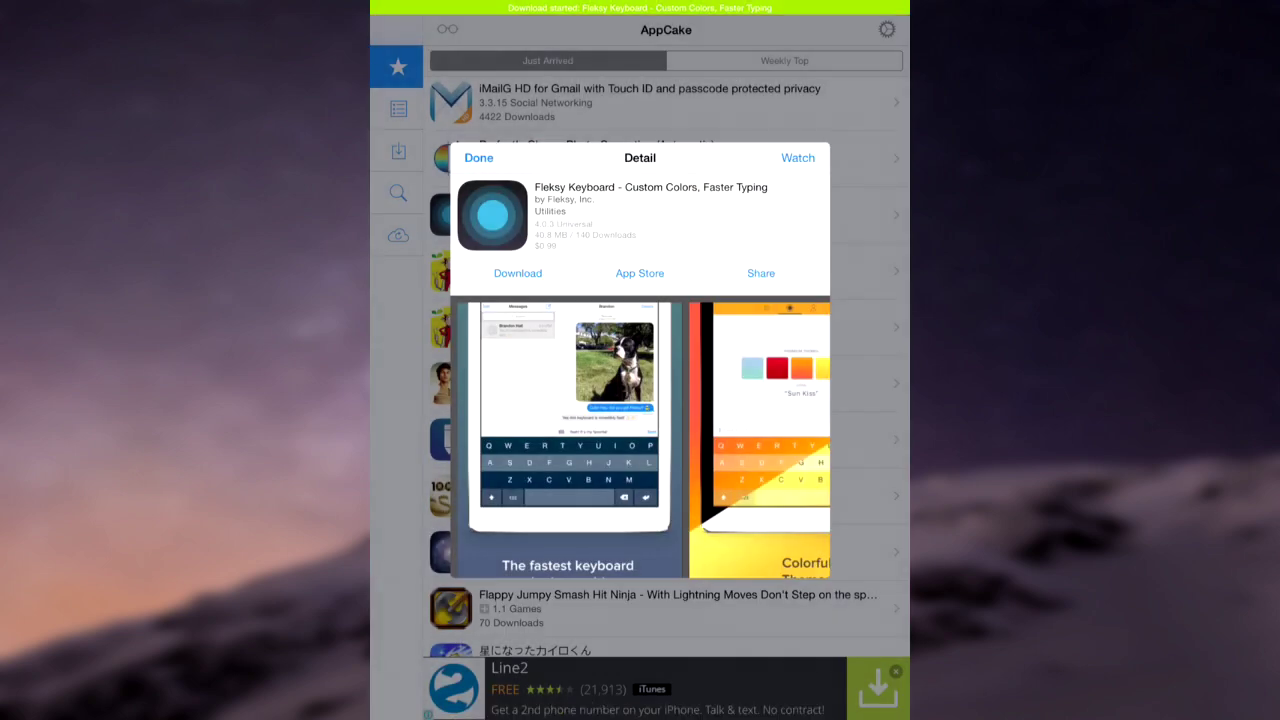
Close the Fleksy Keyboard details while its download continues
{"action": "left_click", "coordinate": [479, 157]}
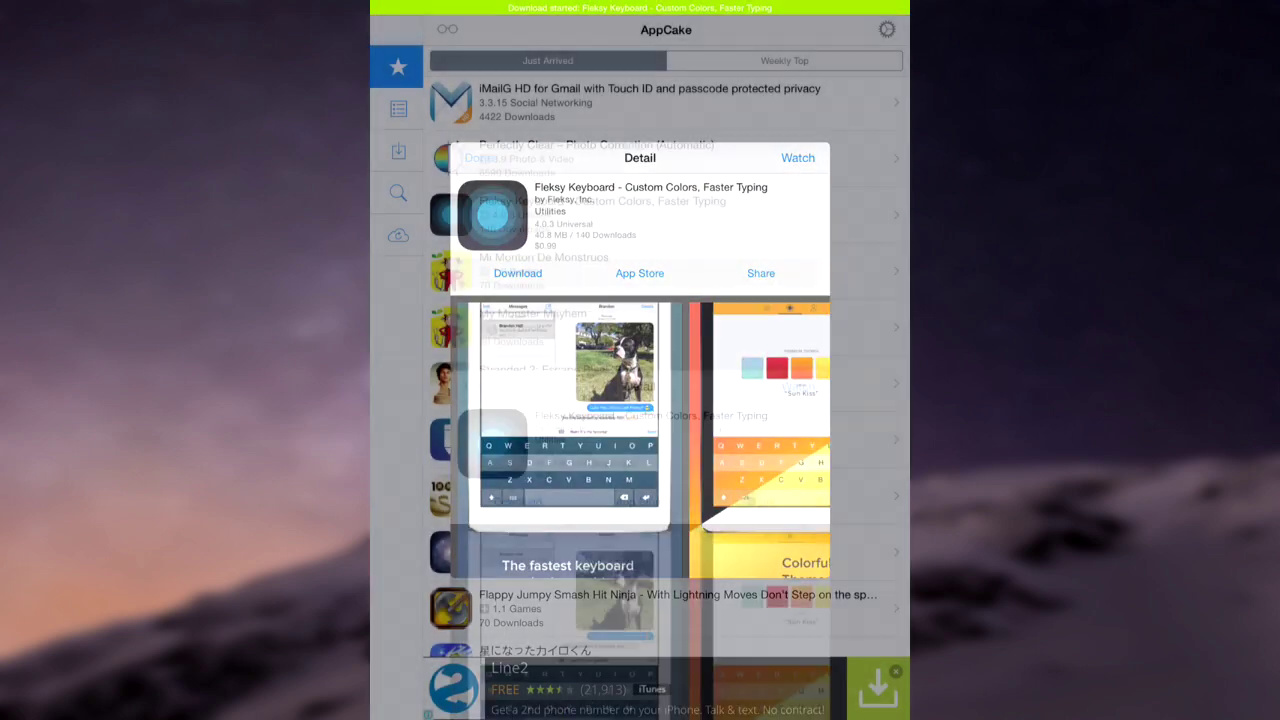